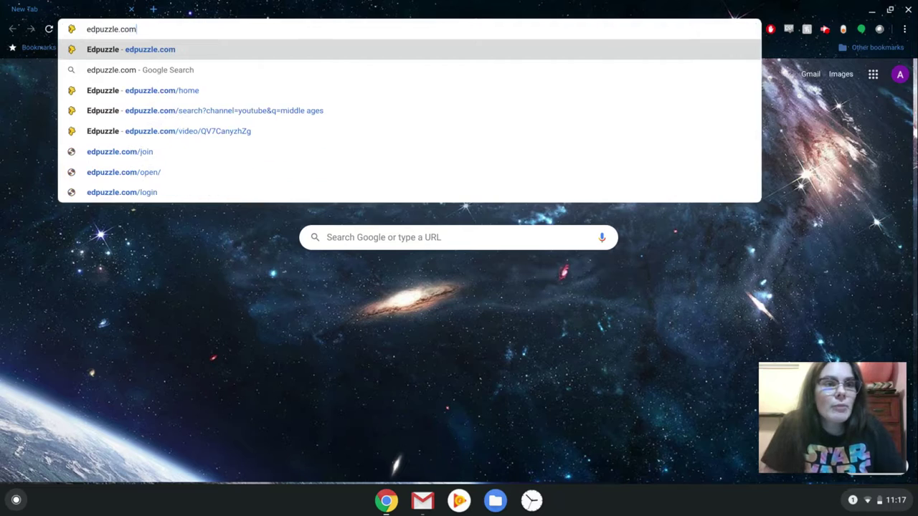
Step: Open edpuzzle.com and log in as a teacher with the Google account
key(Return)
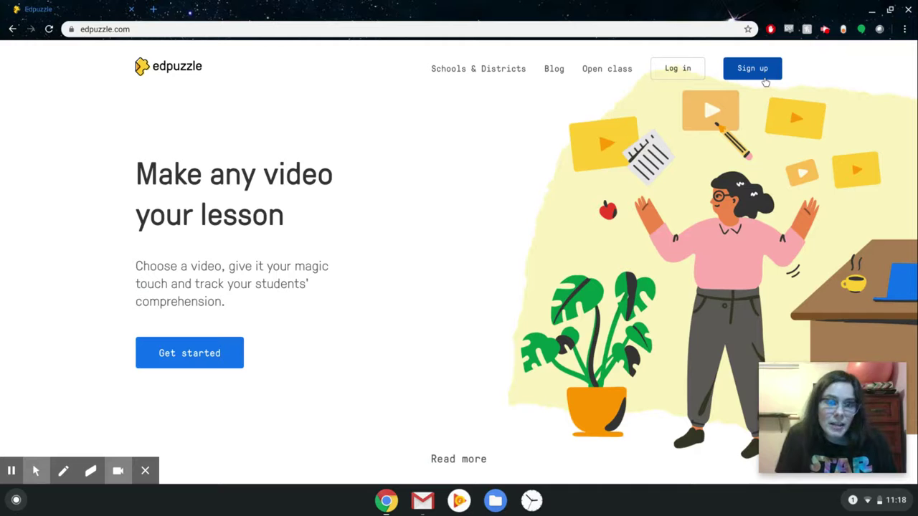
click(664, 65)
click(379, 256)
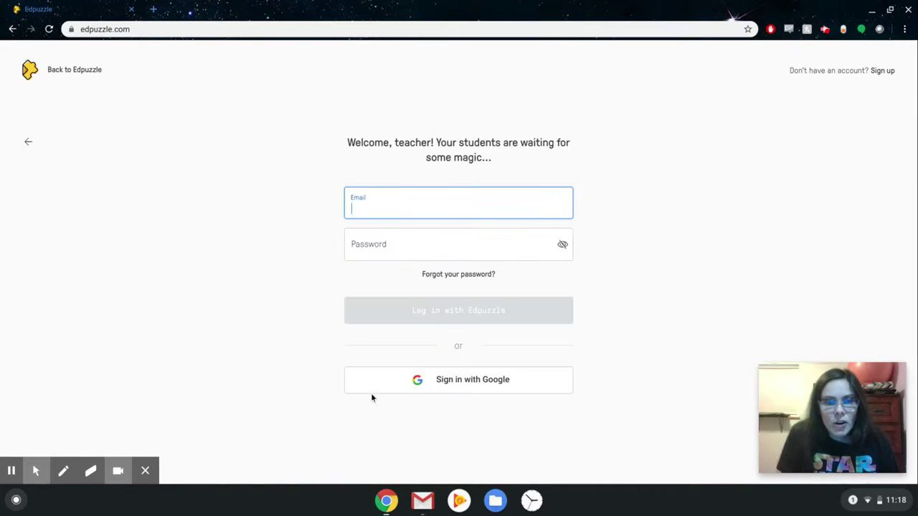
click(454, 381)
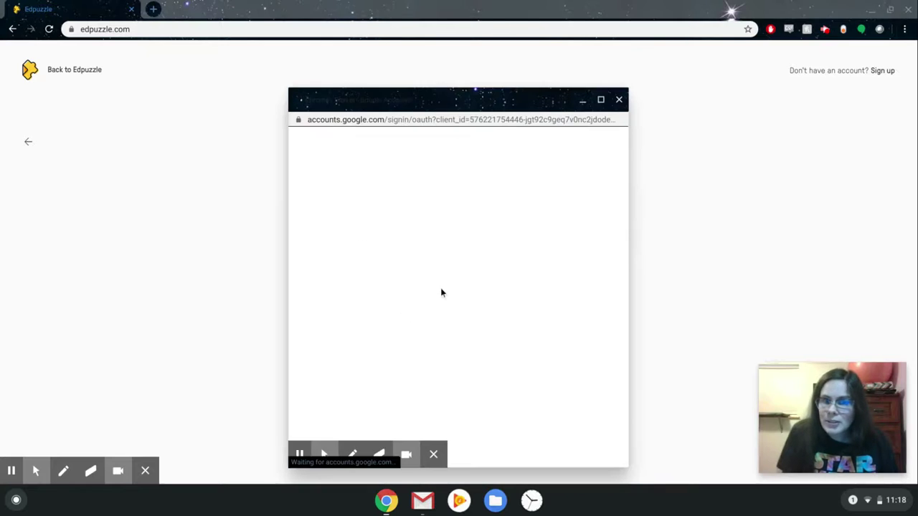
click(395, 302)
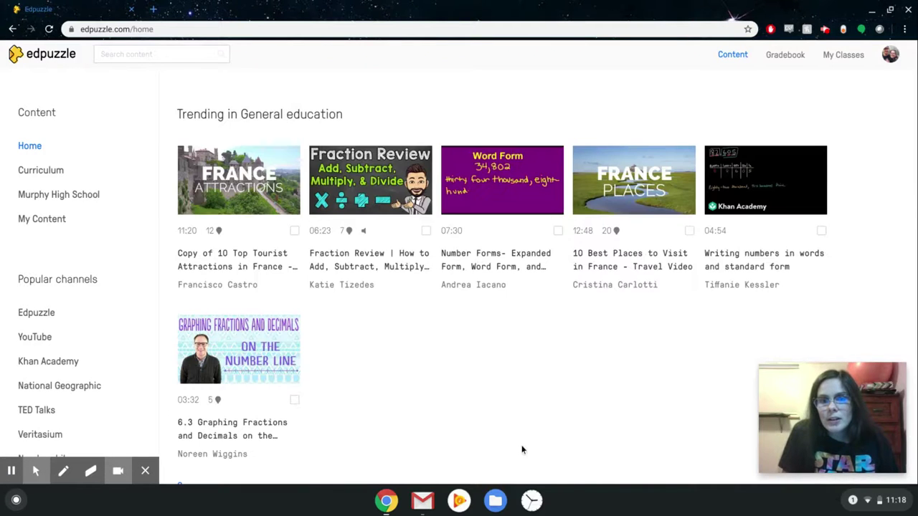
Step: Look through the home page's trending videos for General education, North Carolina and the United States
scroll(424, 365, down, 1)
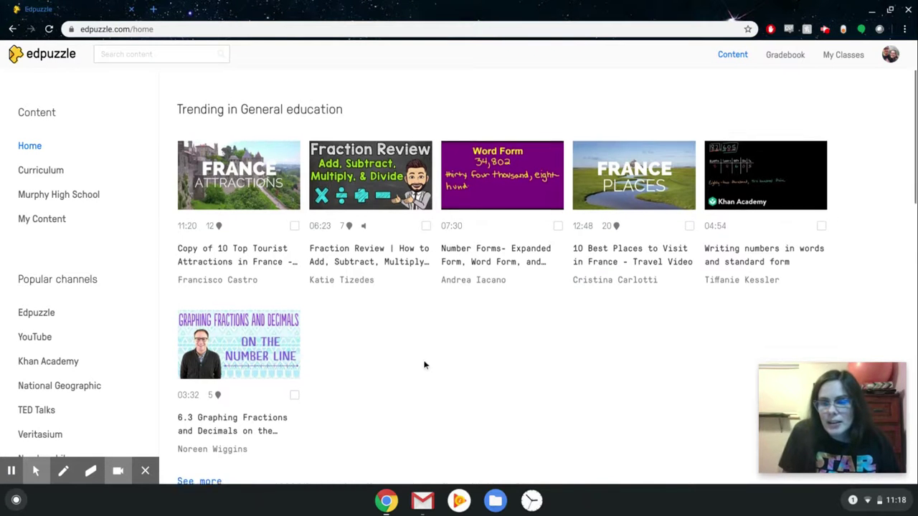
scroll(423, 365, up, 1)
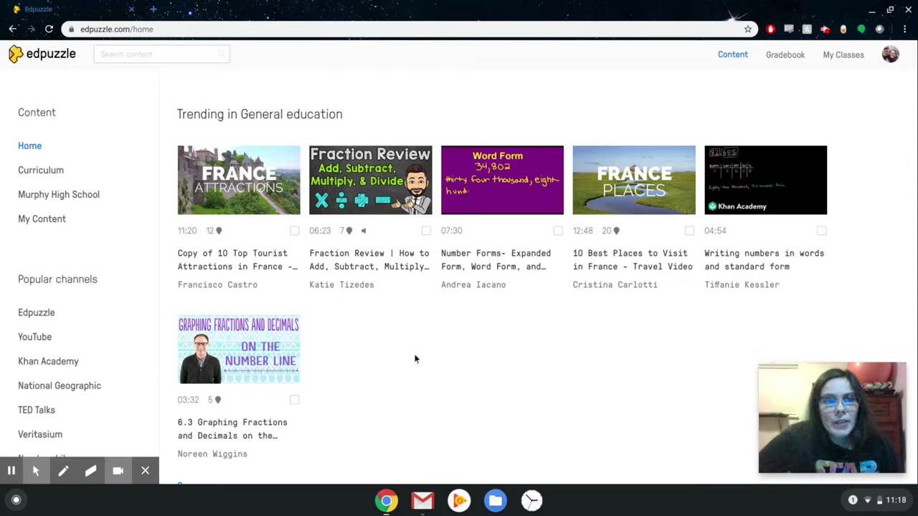
scroll(414, 359, down, 5)
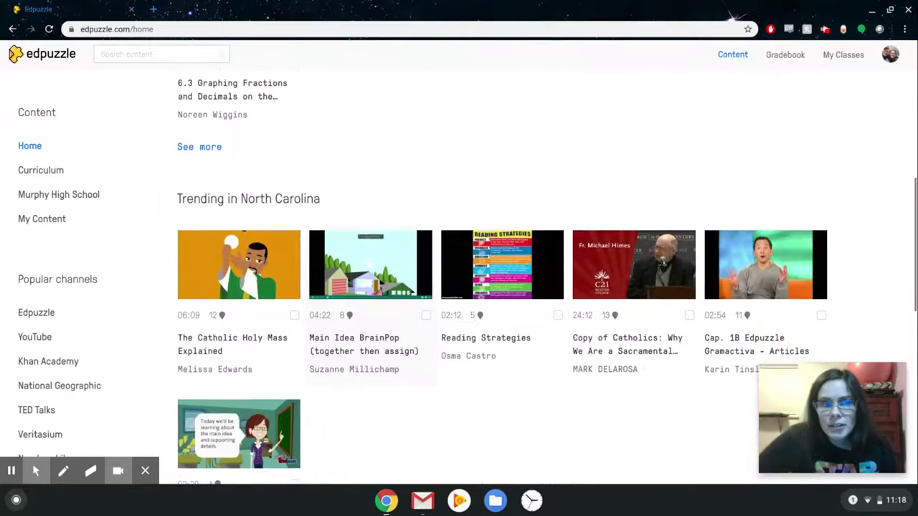
scroll(459, 287, down, 7)
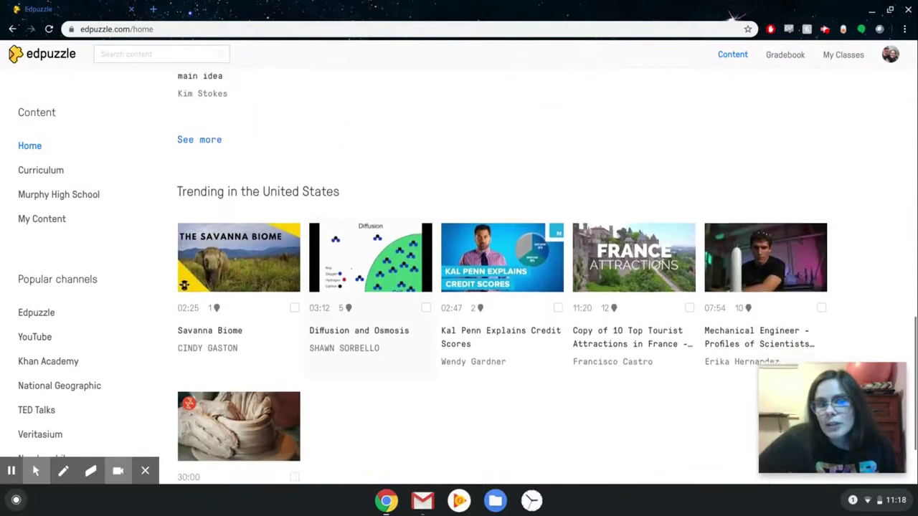
scroll(459, 287, up, 7)
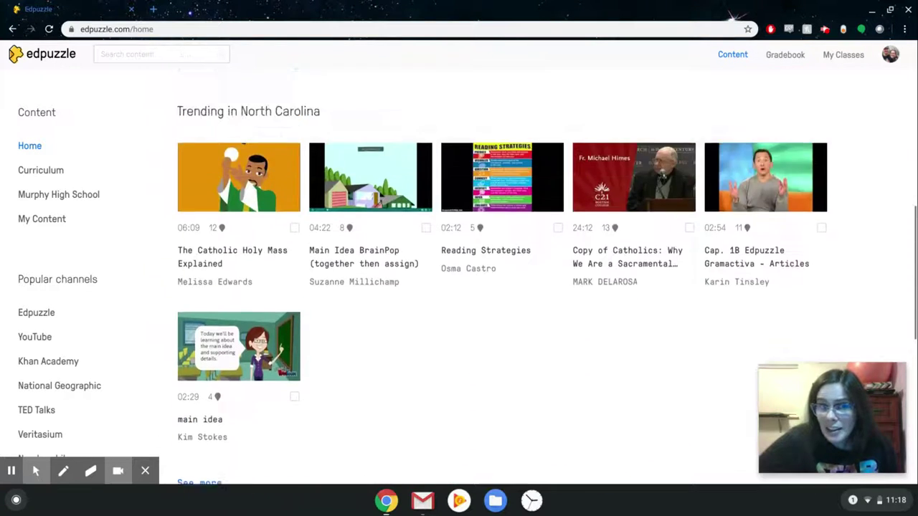
scroll(459, 287, up, 3)
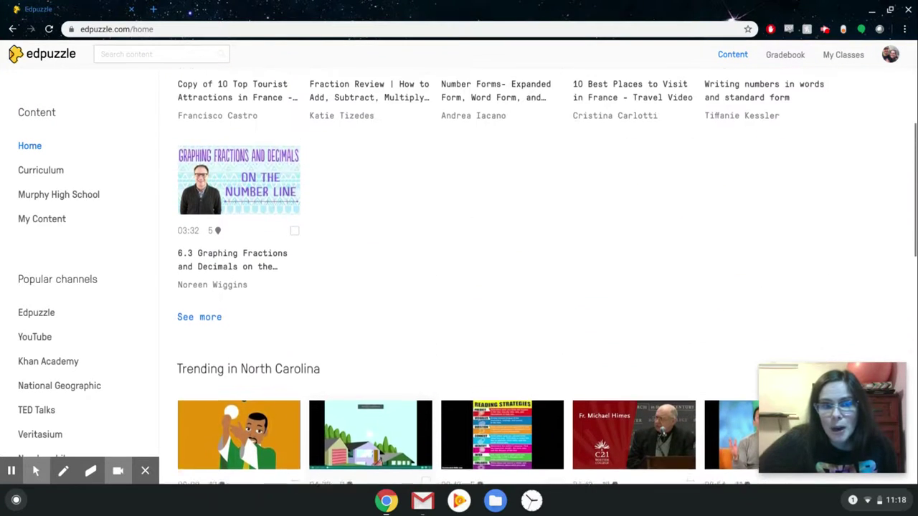
scroll(370, 460, up, 2)
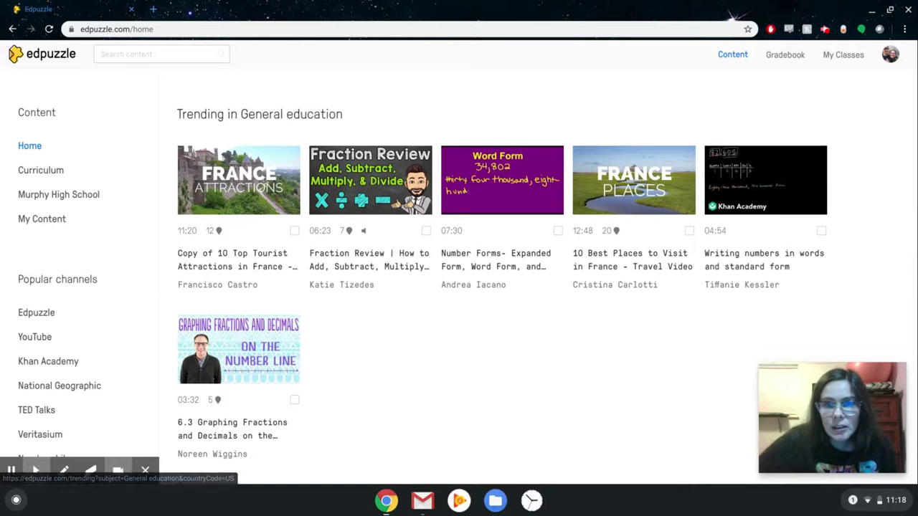
scroll(454, 366, down, 5)
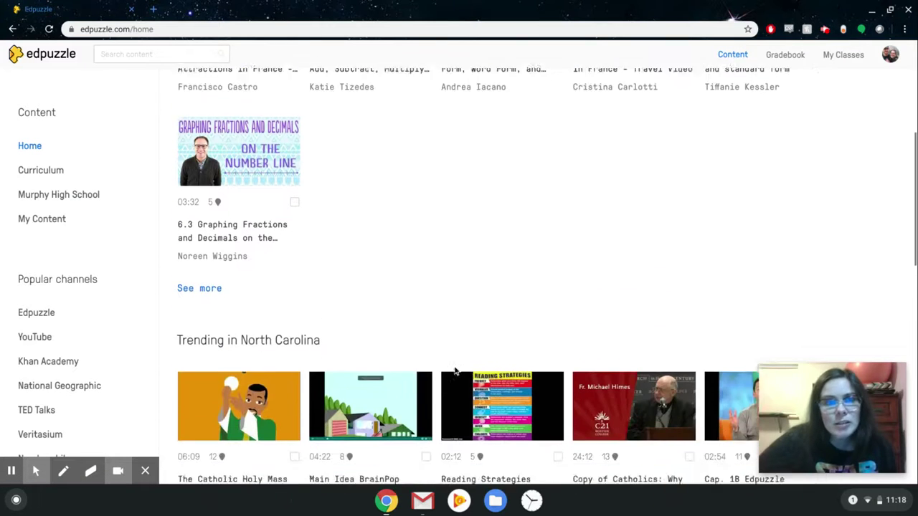
scroll(454, 371, down, 6)
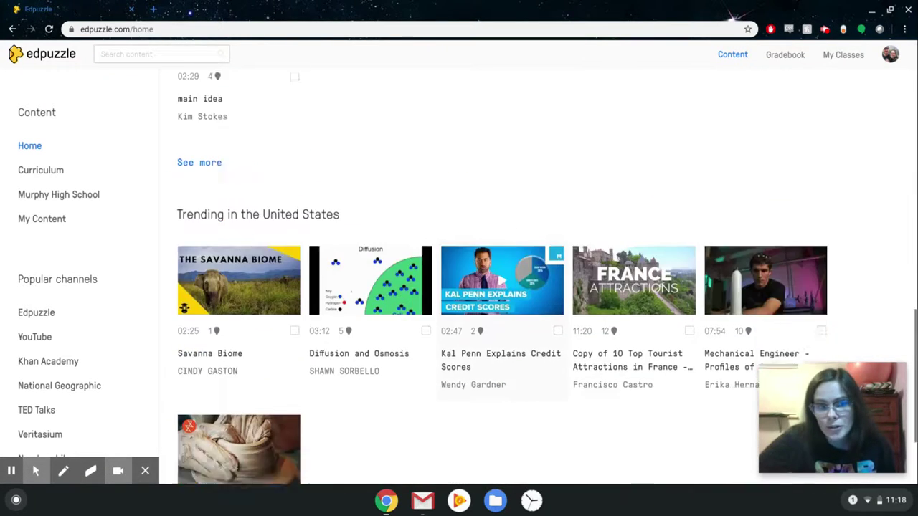
scroll(502, 276, up, 8)
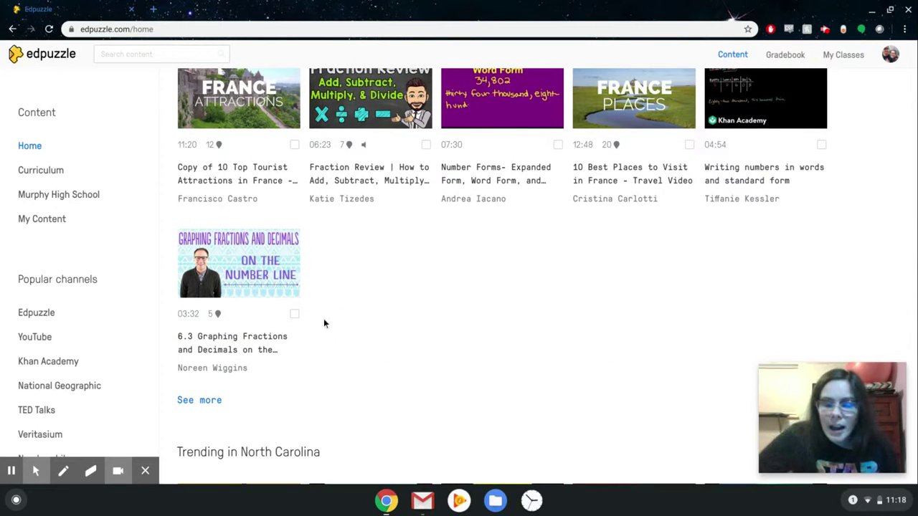
click(145, 471)
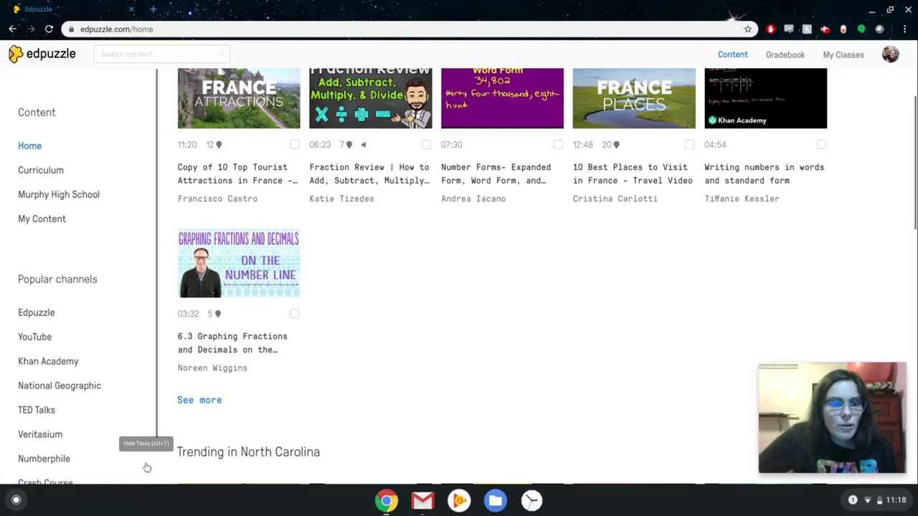
Step: Open the Social Studies category in the High School section of Edpuzzle's Curriculum
click(40, 179)
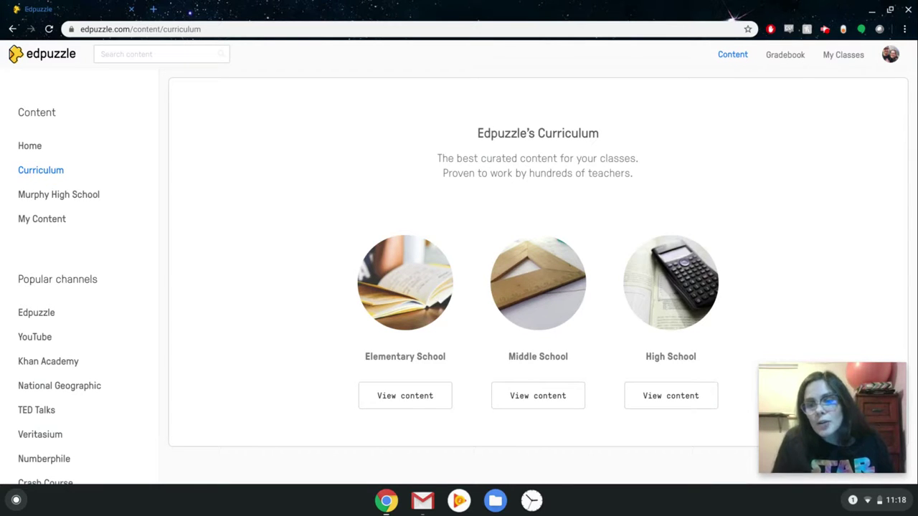
click(671, 395)
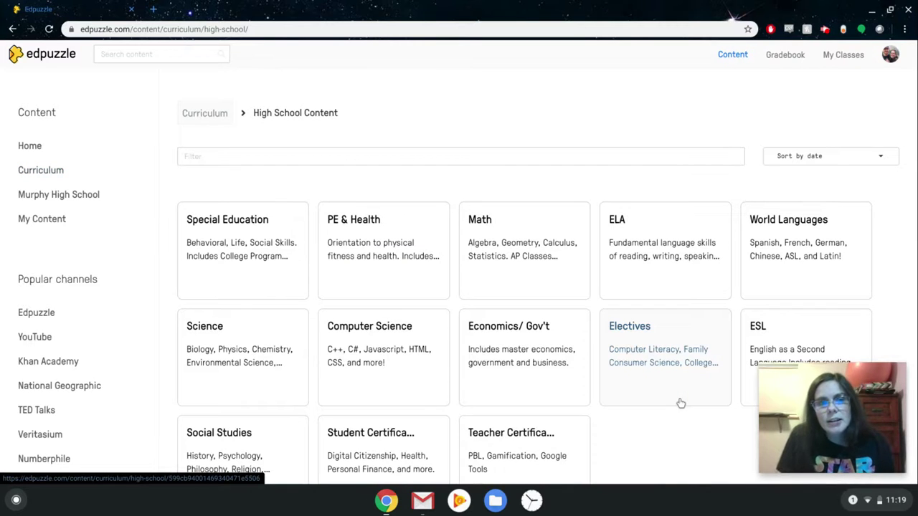
scroll(596, 440, down, 1)
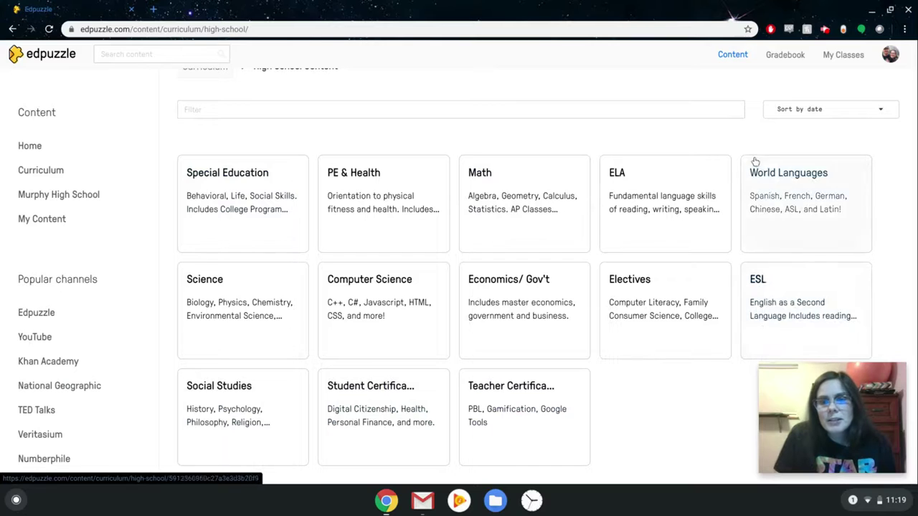
click(278, 408)
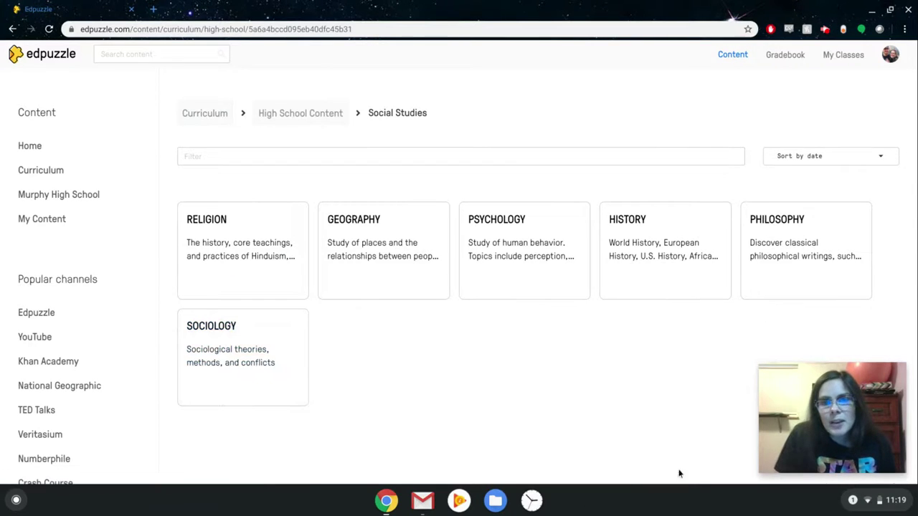
Step: Open the Central Asia collection under Geography, Regions/Countries, and look through its videos
click(369, 300)
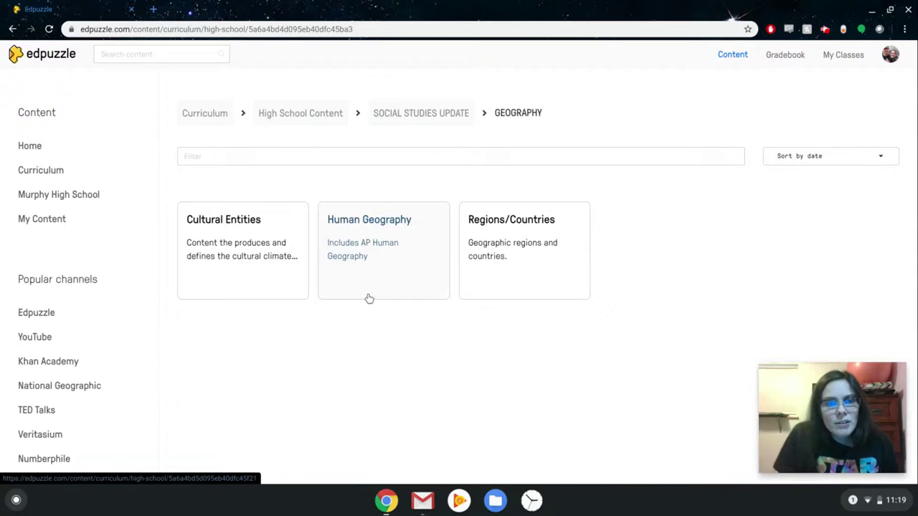
click(505, 225)
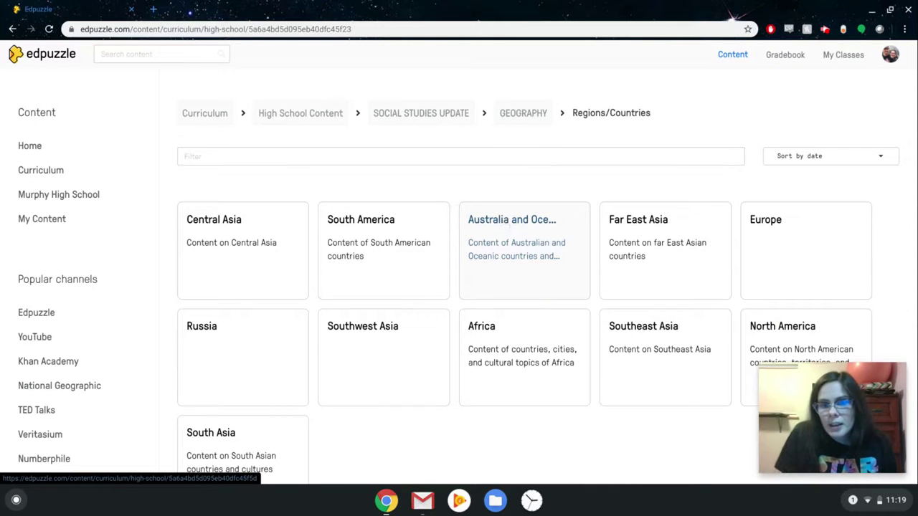
click(242, 230)
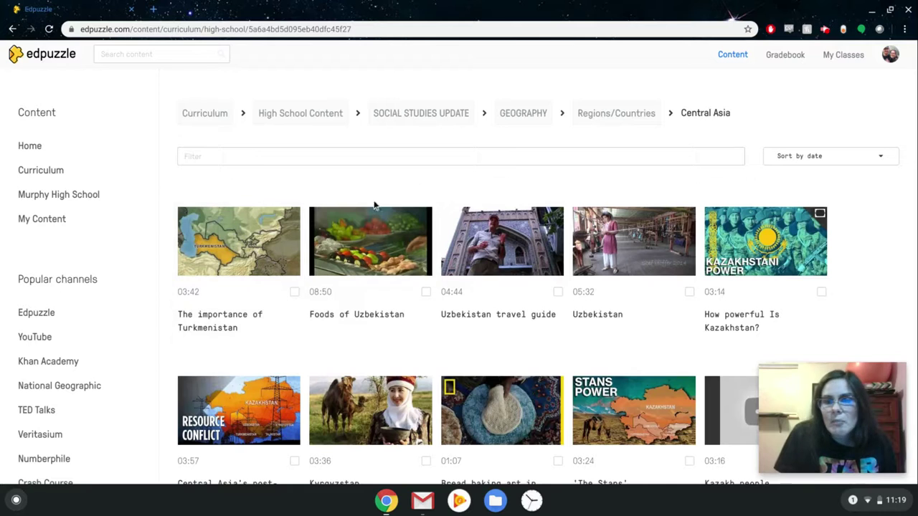
scroll(476, 339, down, 3)
scroll(476, 340, down, 3)
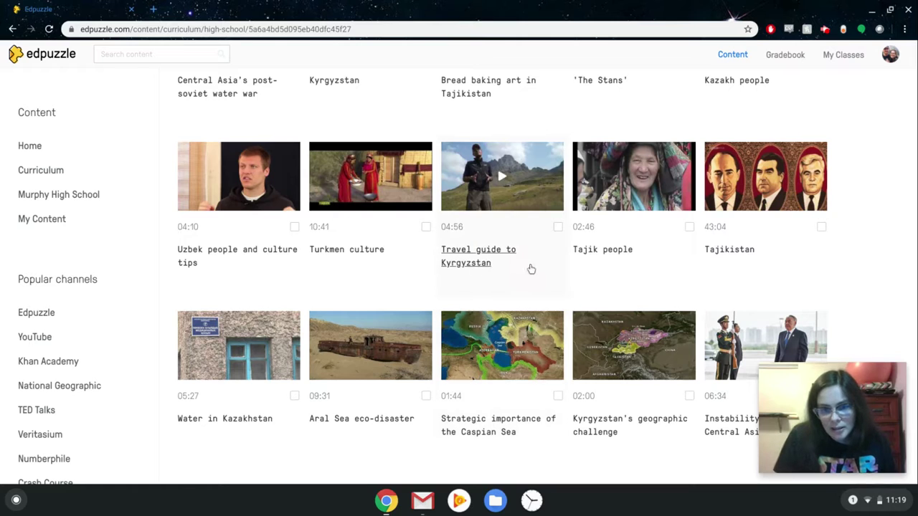
scroll(528, 266, up, 5)
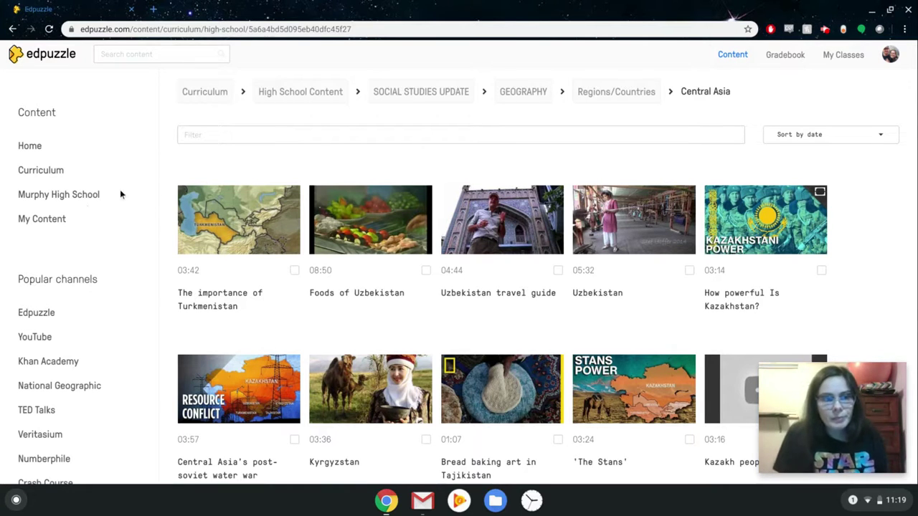
Step: Open the Murphy High School content and look through its general education videos and other subject areas
click(63, 202)
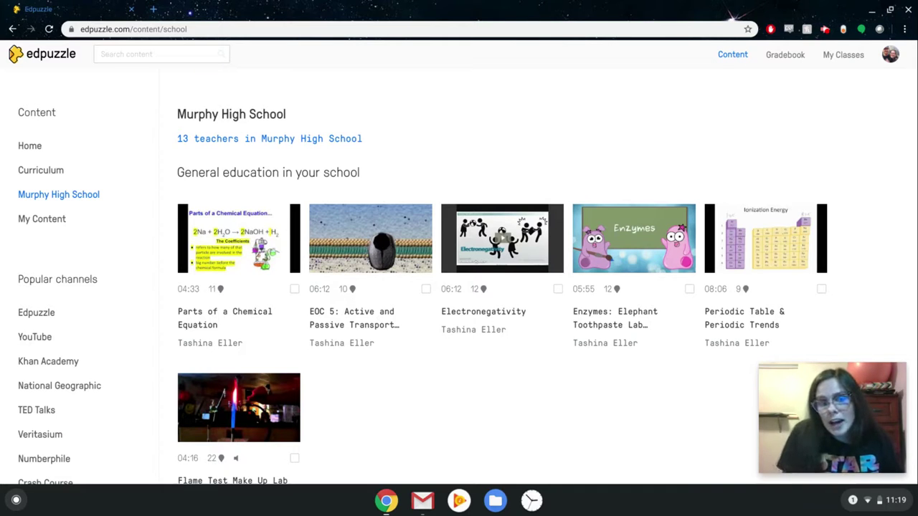
scroll(495, 419, down, 1)
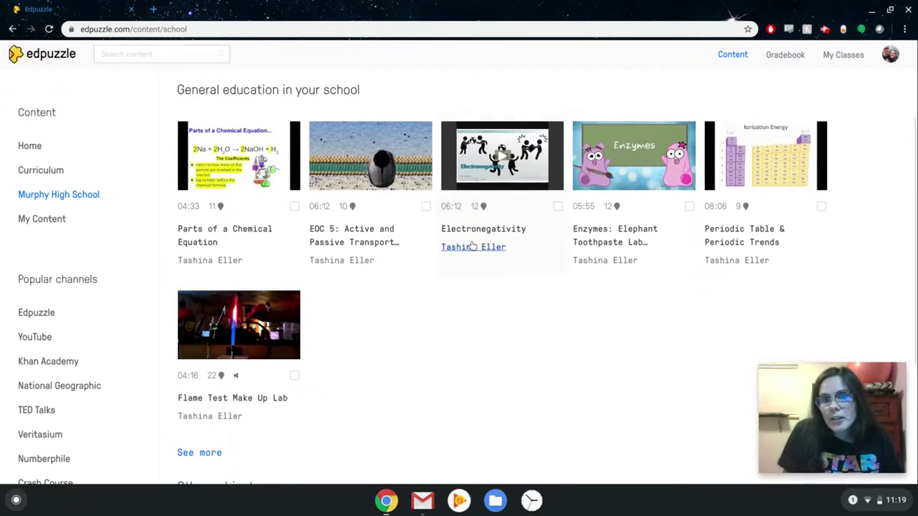
scroll(509, 311, down, 3)
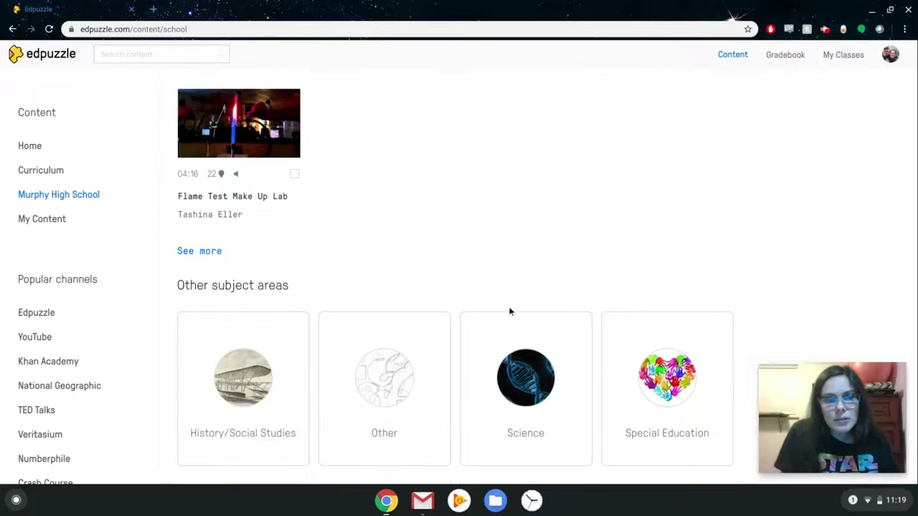
scroll(509, 311, up, 4)
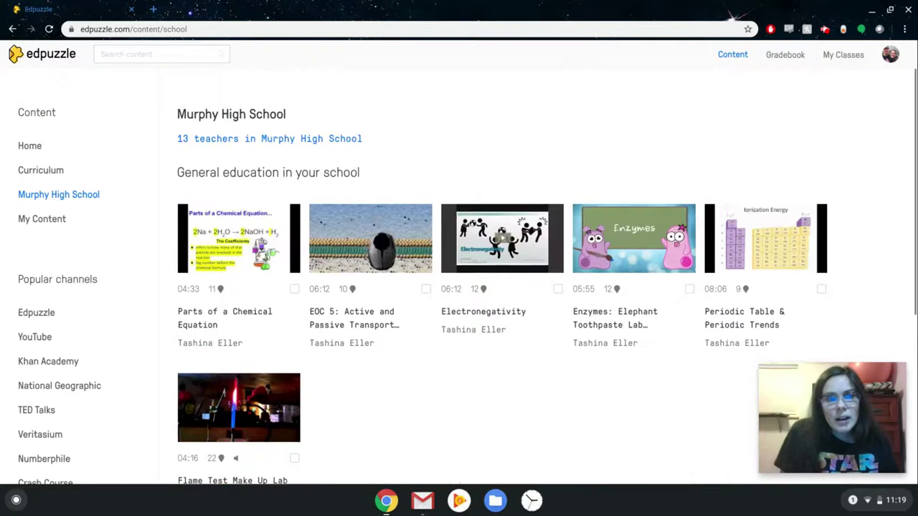
Step: View the full list of Murphy High School teachers and close it
click(283, 142)
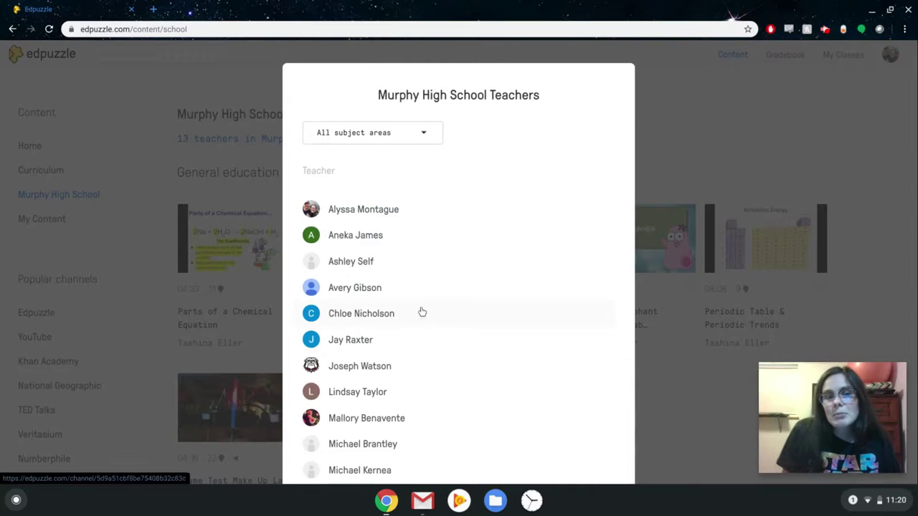
scroll(459, 385, down, 5)
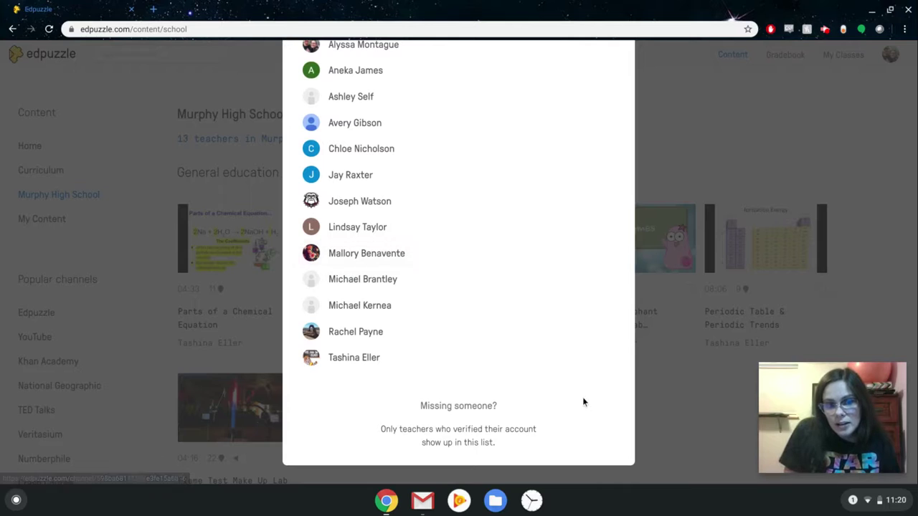
click(694, 416)
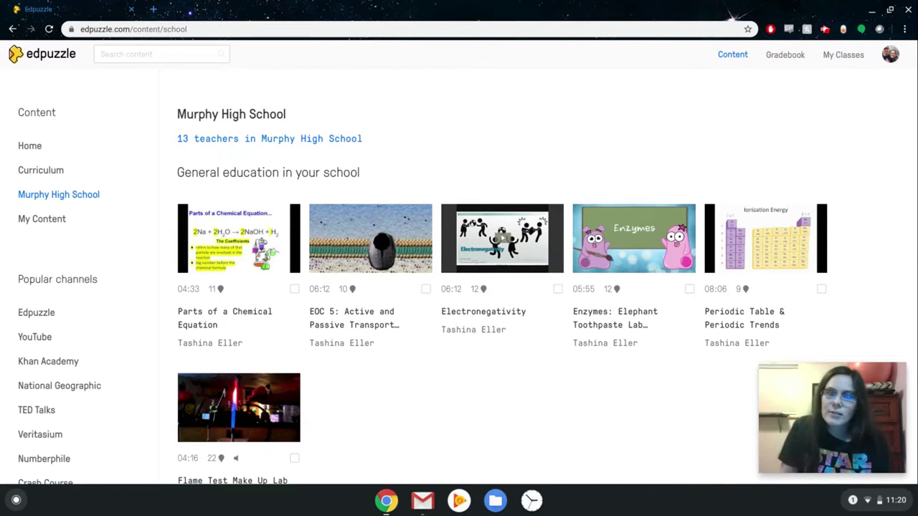
Step: Start creating a video from My Content and browse the suggested Edpuzzle and YouTube videos
click(41, 223)
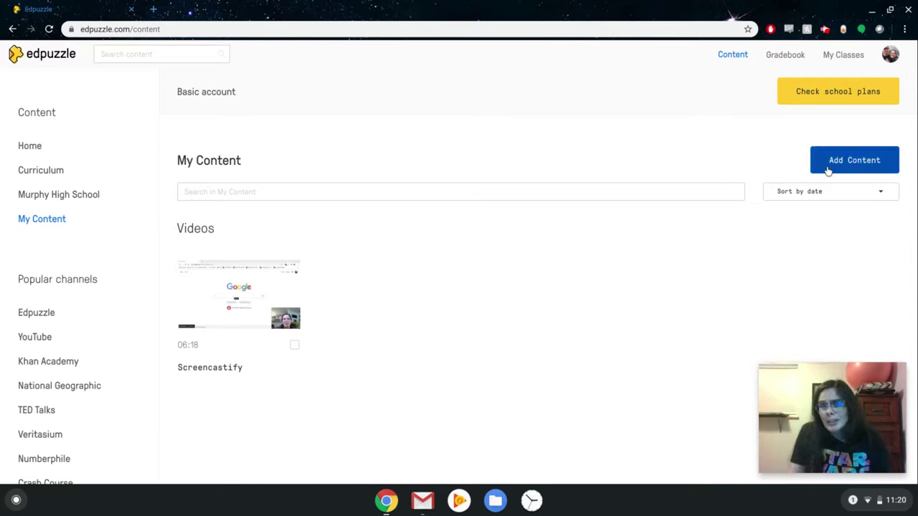
click(896, 159)
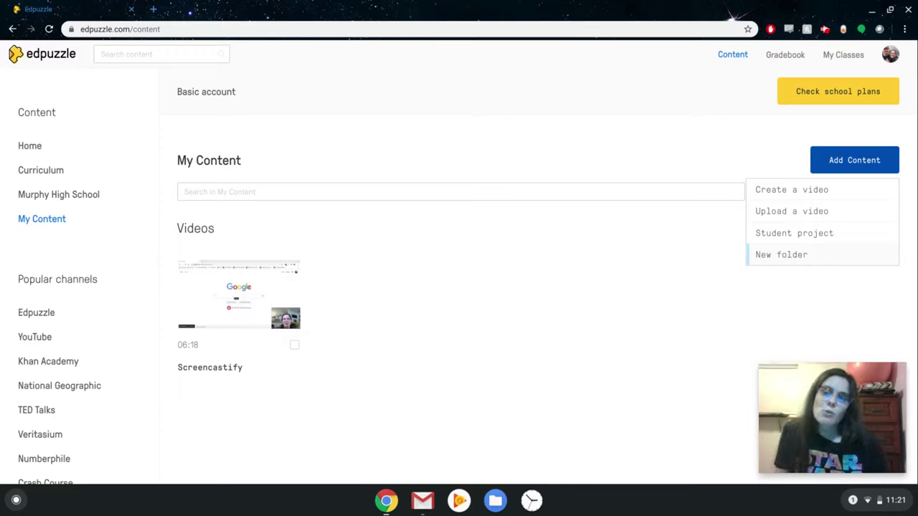
click(798, 196)
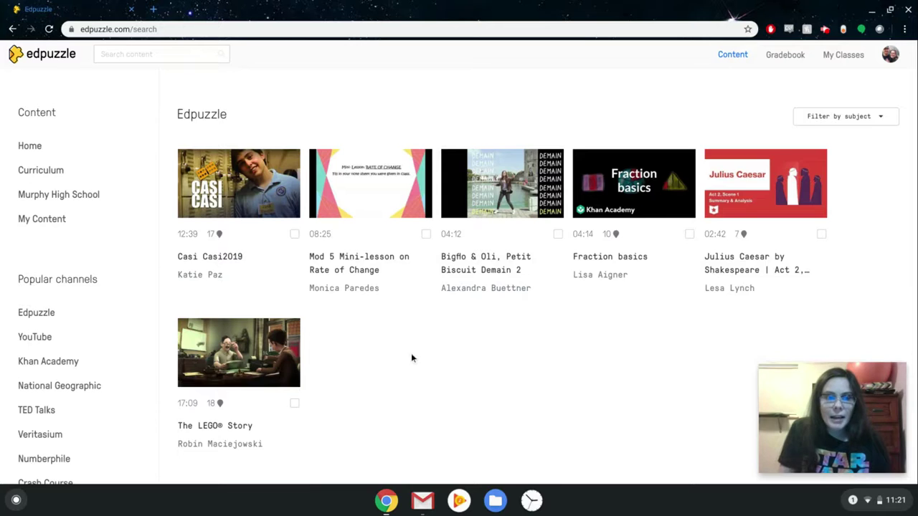
scroll(410, 354, down, 5)
scroll(410, 353, down, 1)
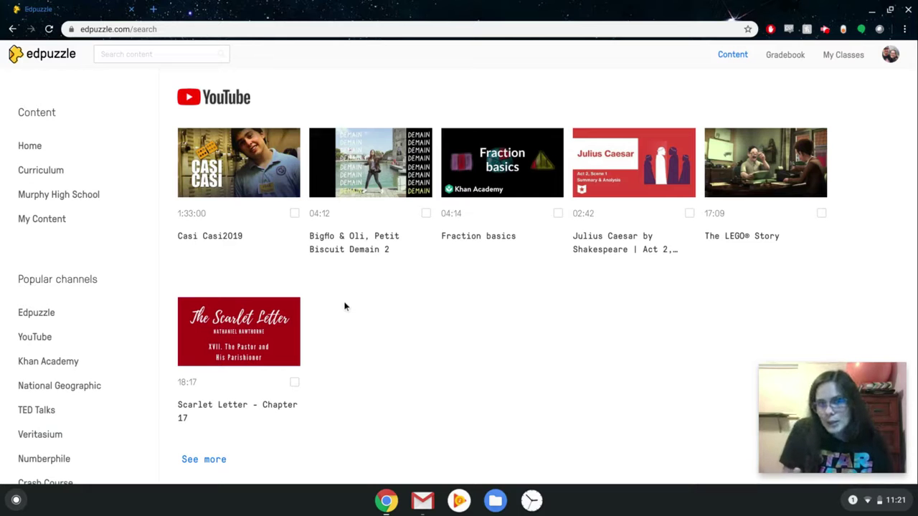
Step: Open the full list of YouTube channel videos and look through it
scroll(344, 307, up, 4)
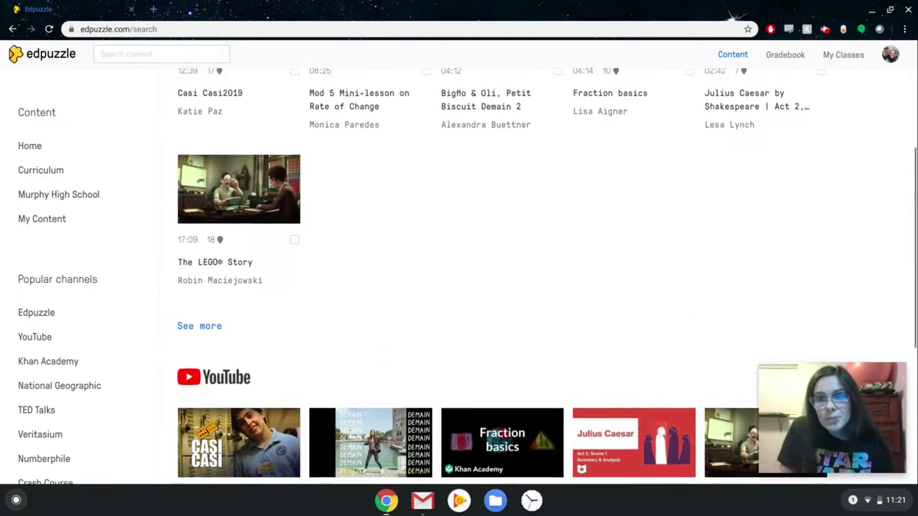
scroll(344, 307, down, 4)
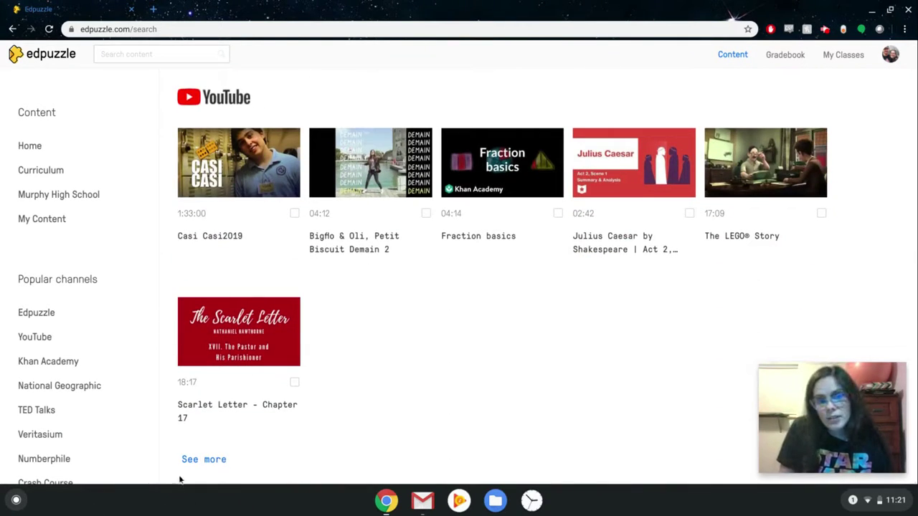
click(201, 462)
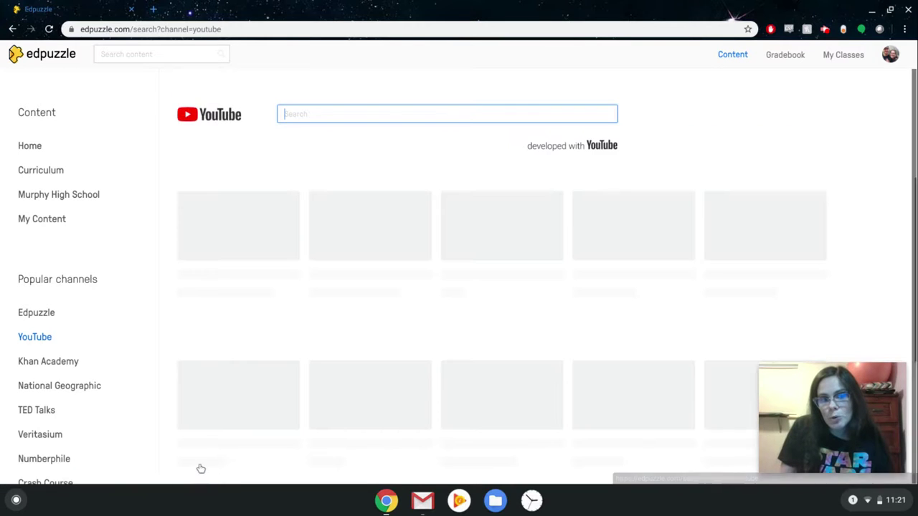
scroll(200, 468, down, 7)
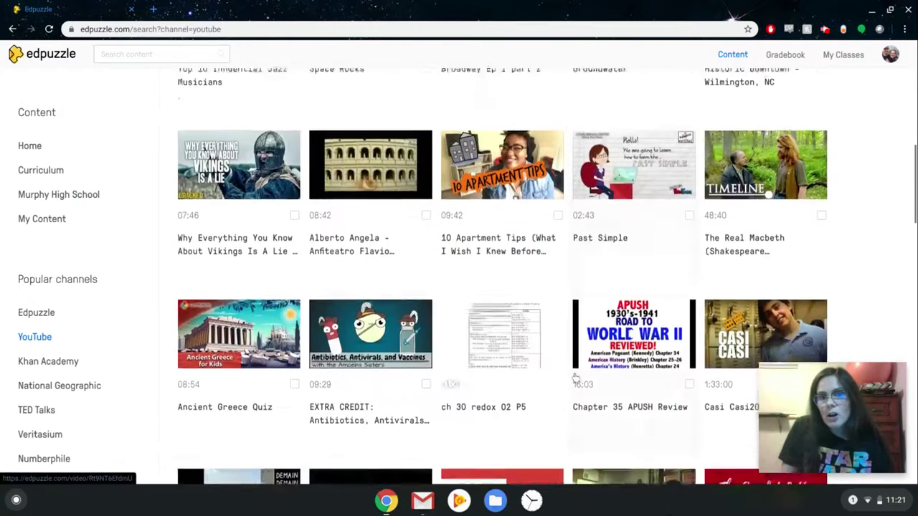
scroll(573, 378, down, 10)
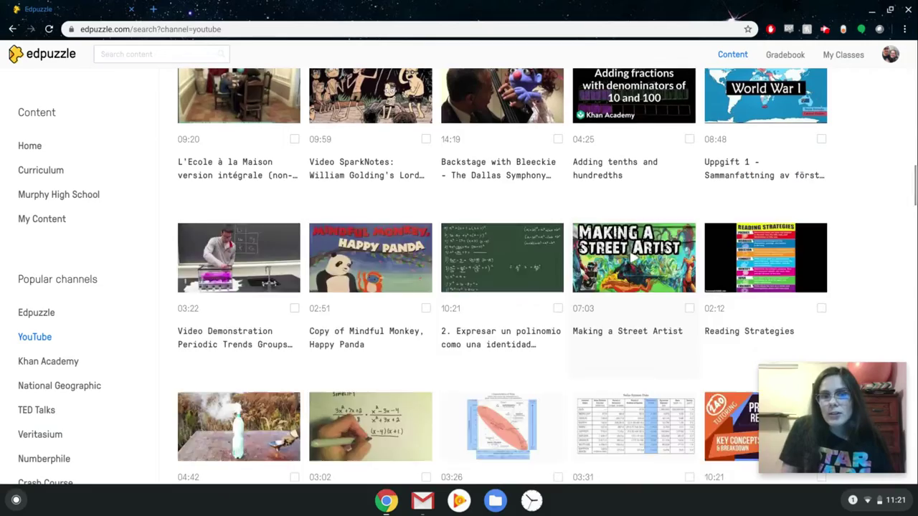
scroll(628, 359, down, 12)
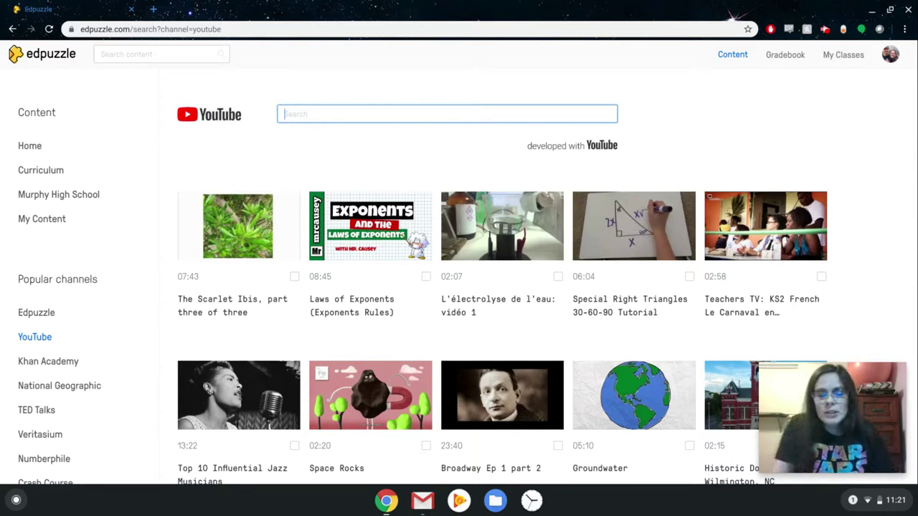
Step: Search the YouTube channel for "middle ages" and look through the results
text(middle ages)
key(Return)
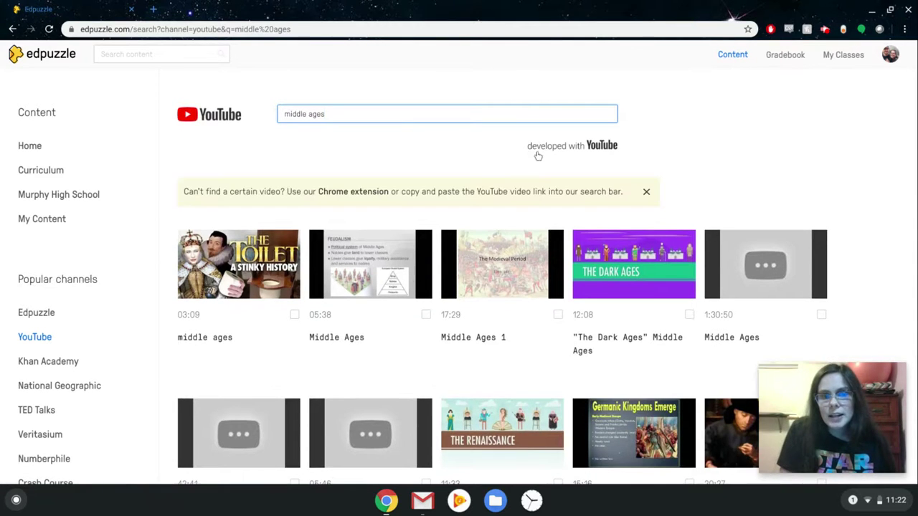
scroll(723, 181, down, 1)
scroll(723, 181, down, 6)
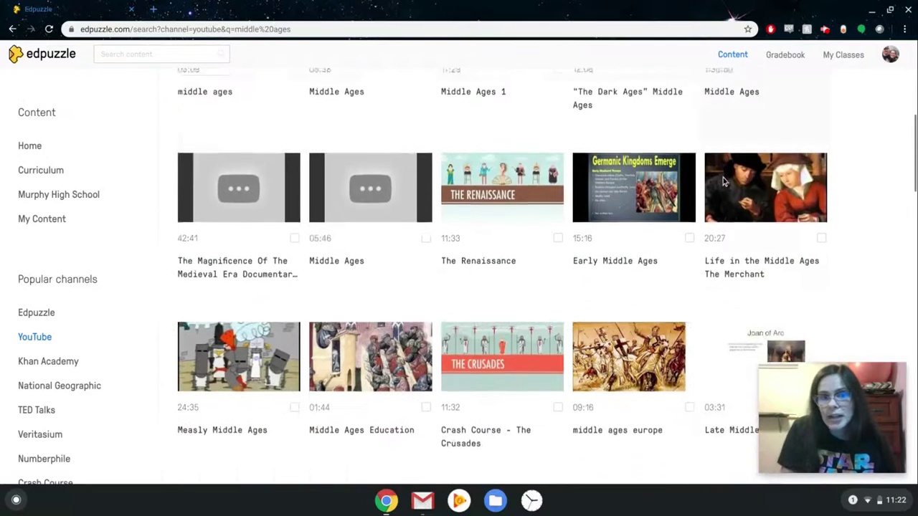
scroll(501, 286, up, 7)
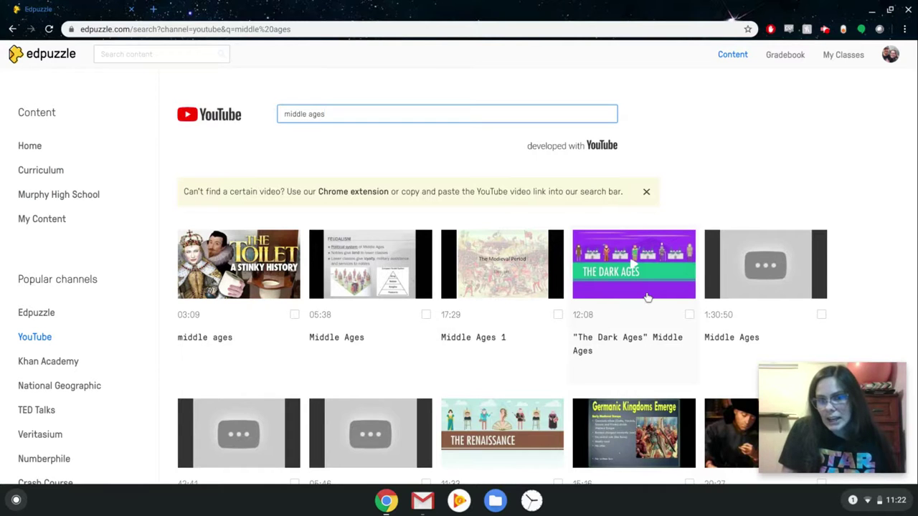
Step: Open the video "The Dark Ages" Middle Ages from the search results and start editing it
click(602, 304)
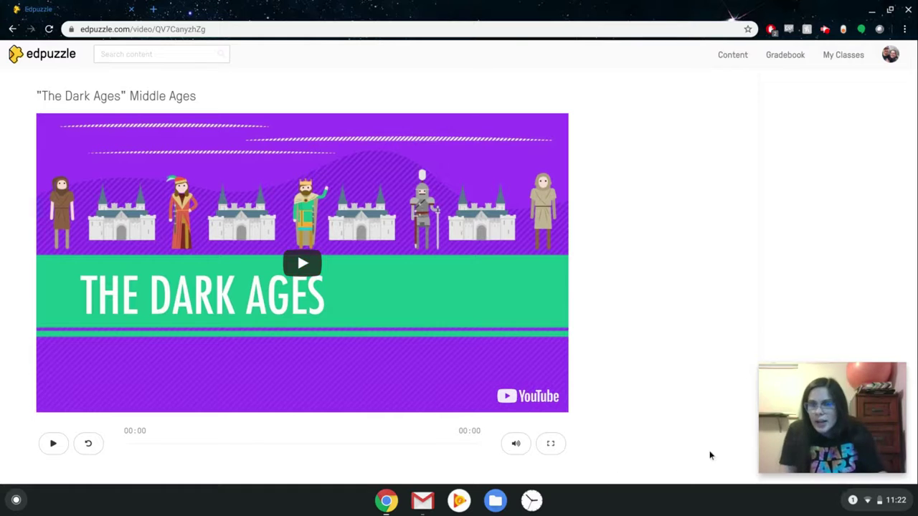
mouse_move(777, 397)
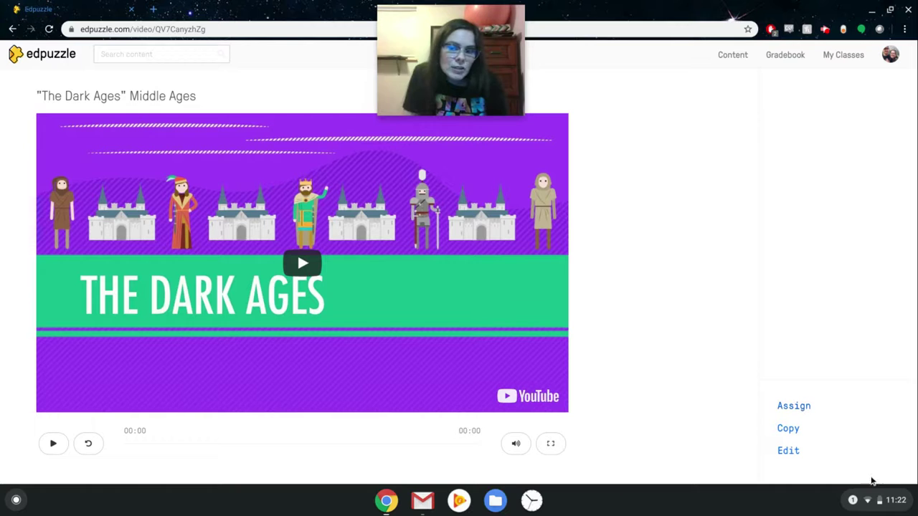
click(791, 456)
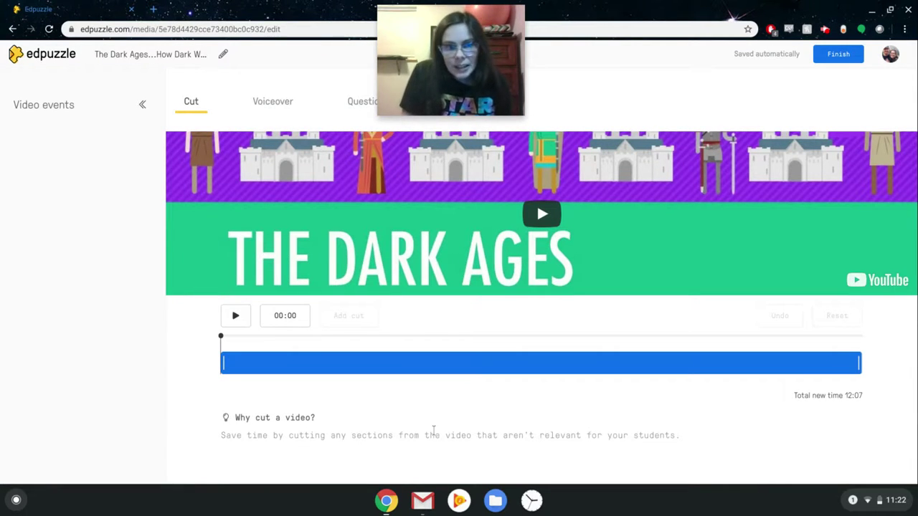
drag(443, 10, 71, 376)
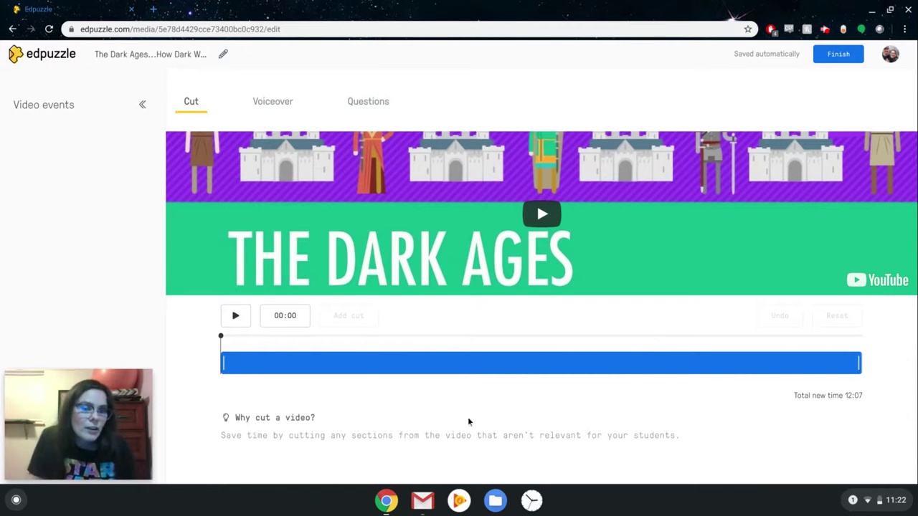
Step: Trim the Dark Ages video so that it starts at 01:46 and ends at 09:21
click(222, 338)
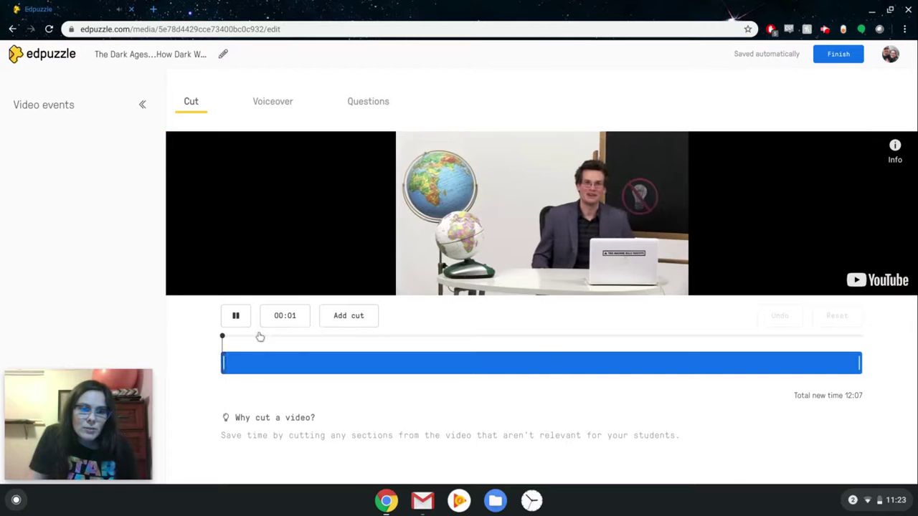
click(244, 321)
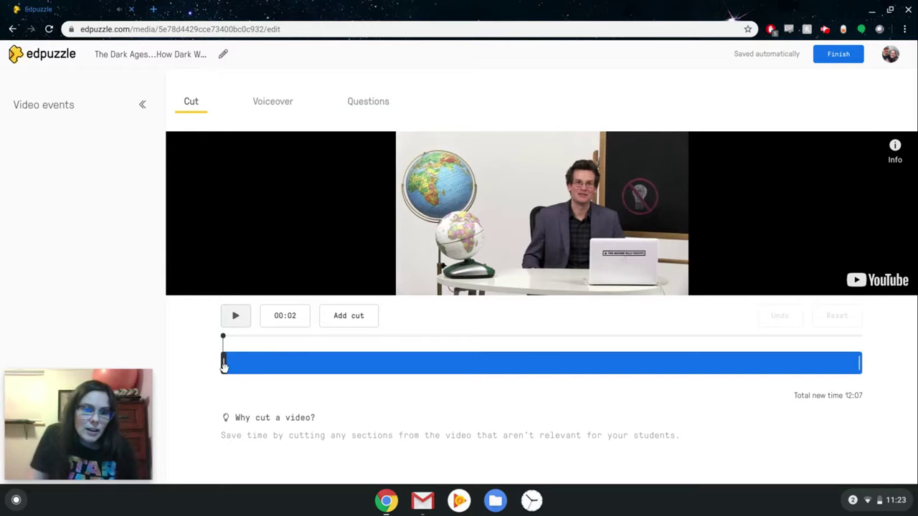
drag(225, 365, 315, 364)
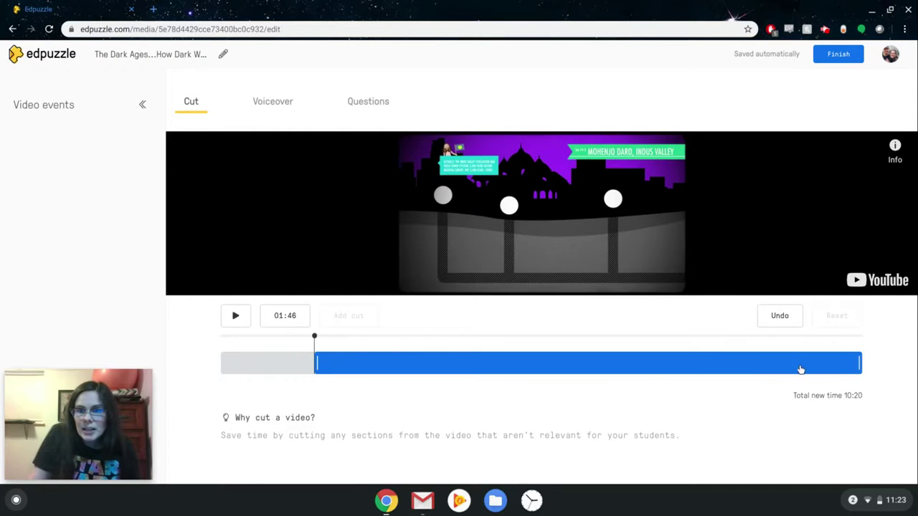
click(861, 363)
drag(863, 366, 717, 370)
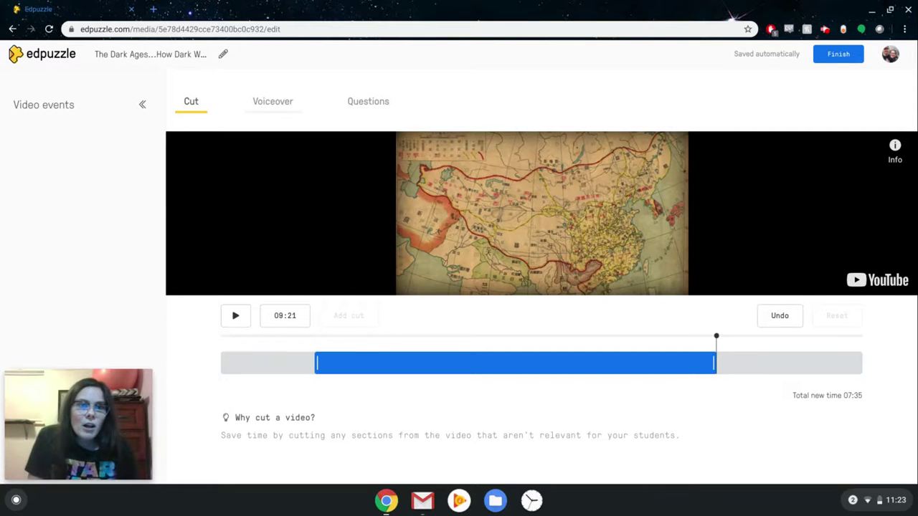
Step: View the voiceover options, then go to the questions section and pause the trimmed video at 00:38
click(280, 103)
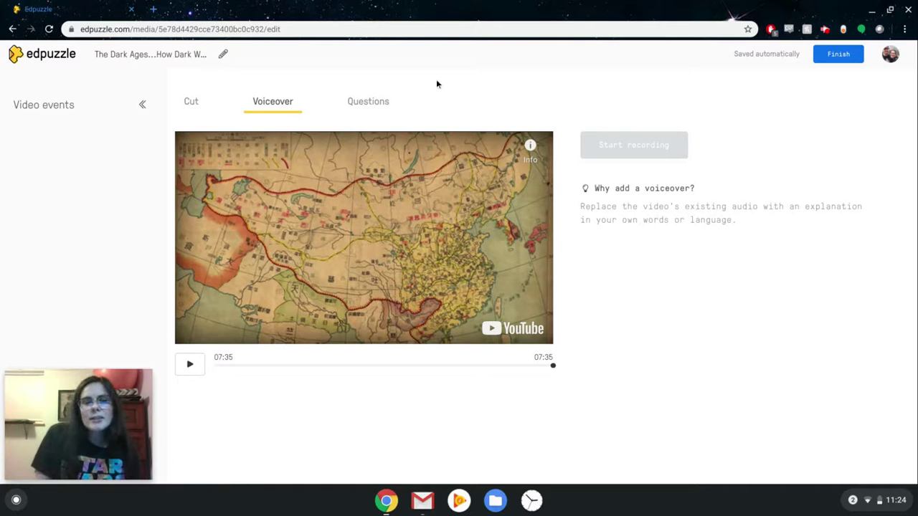
click(370, 101)
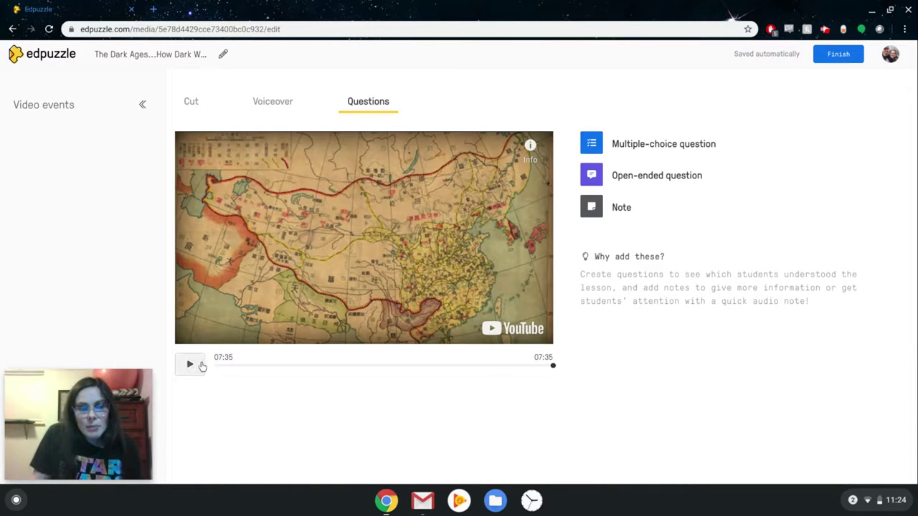
click(191, 364)
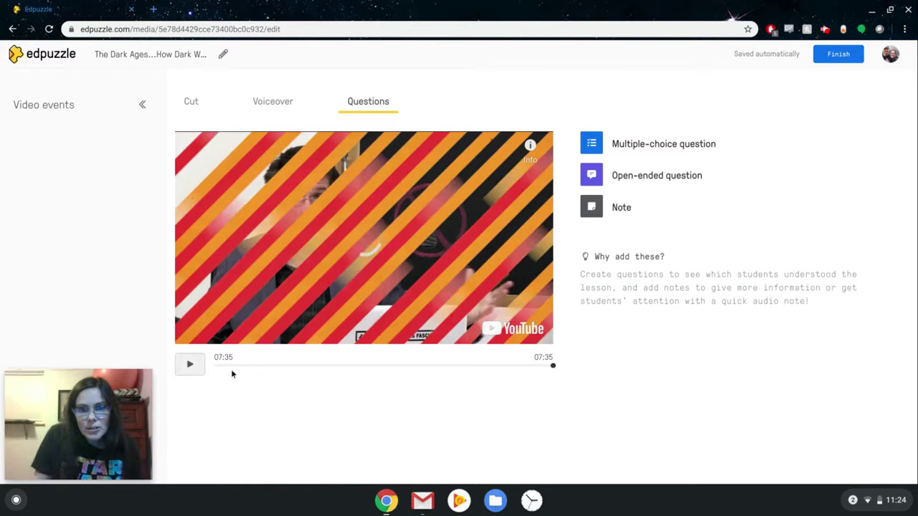
click(192, 367)
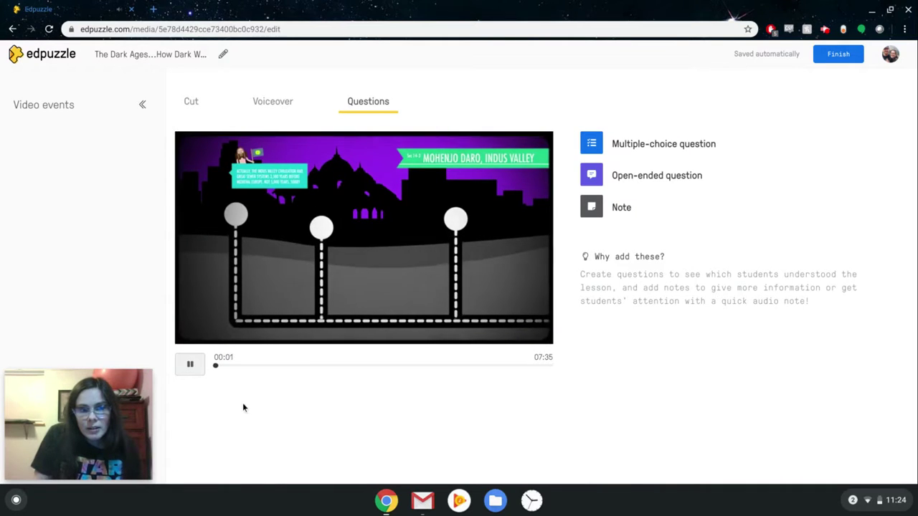
click(235, 367)
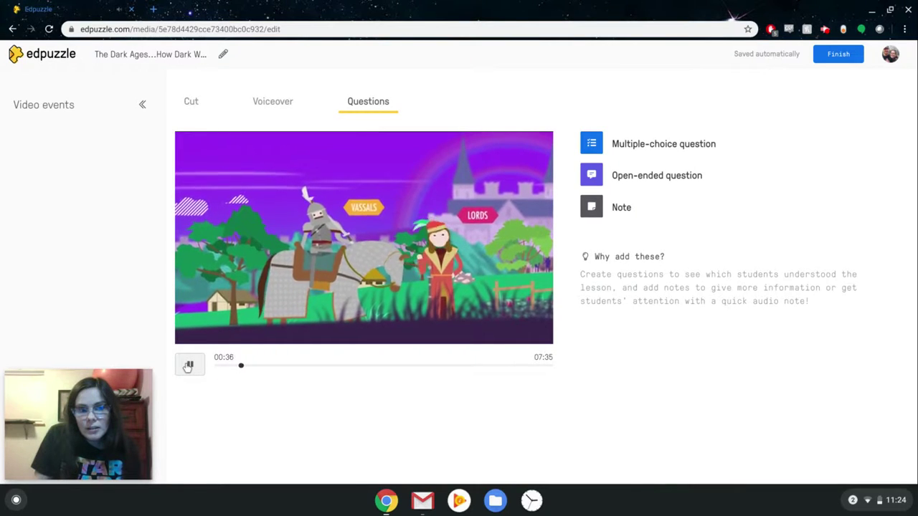
key(space)
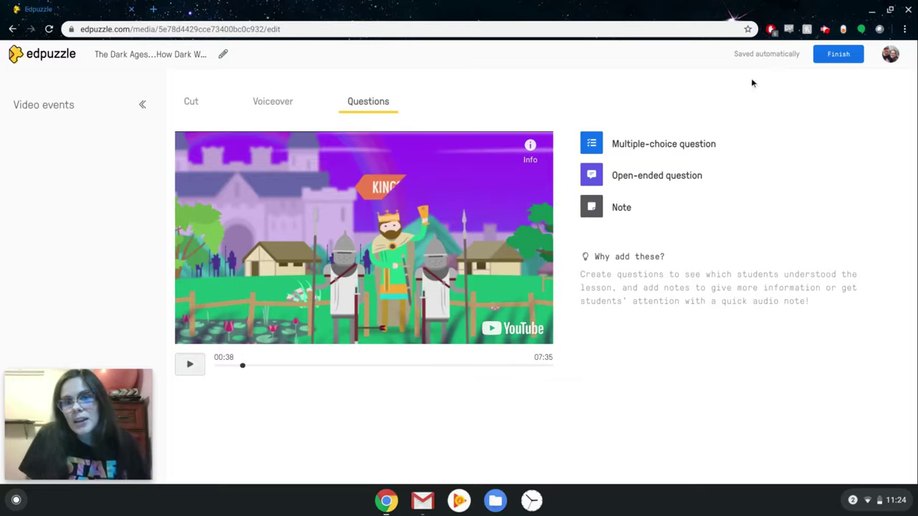
Step: Add a multiple-choice question at the paused position with the text "What a vassel?"
click(591, 151)
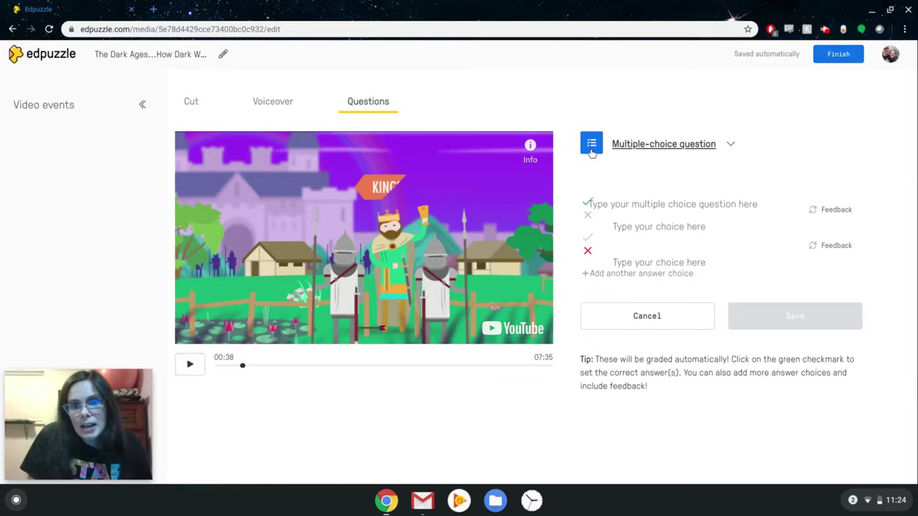
click(664, 211)
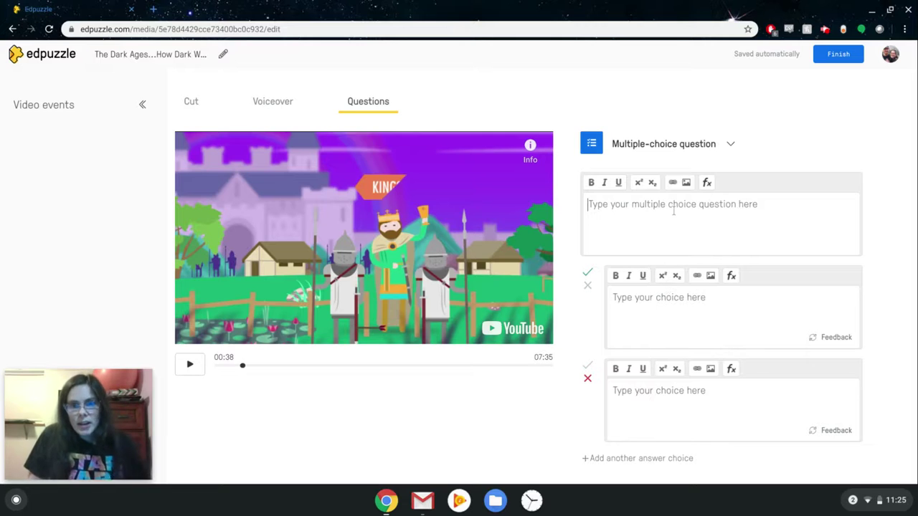
text(Wh)
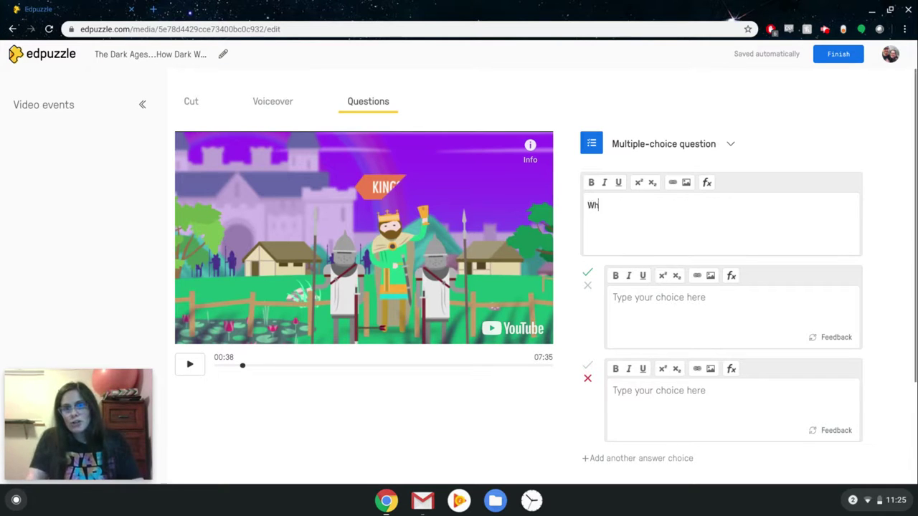
text(at a vassel?)
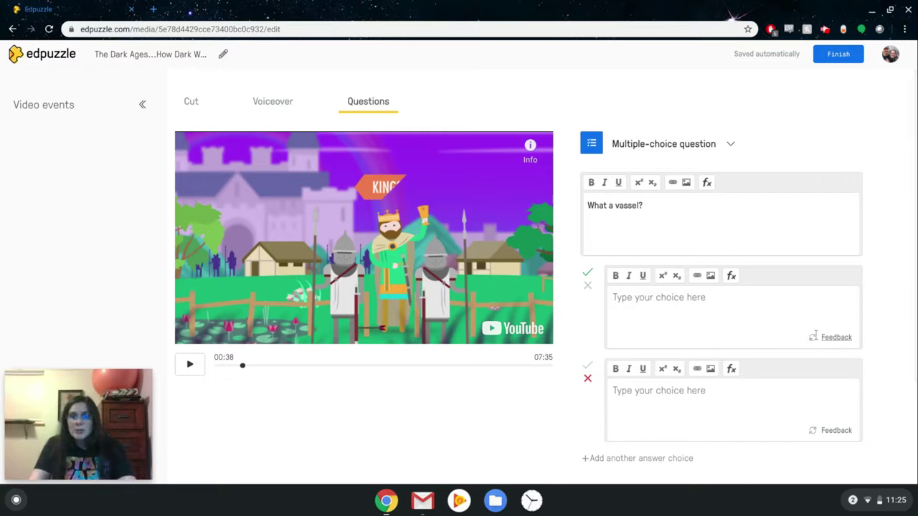
Step: Enter "Somebody who works the land under a lord." as the correct answer choice
click(721, 308)
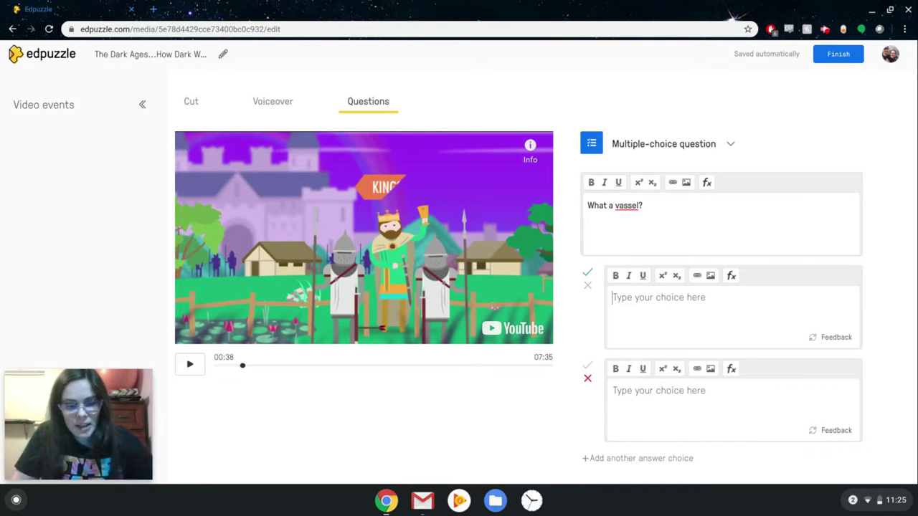
text(Somebody who )
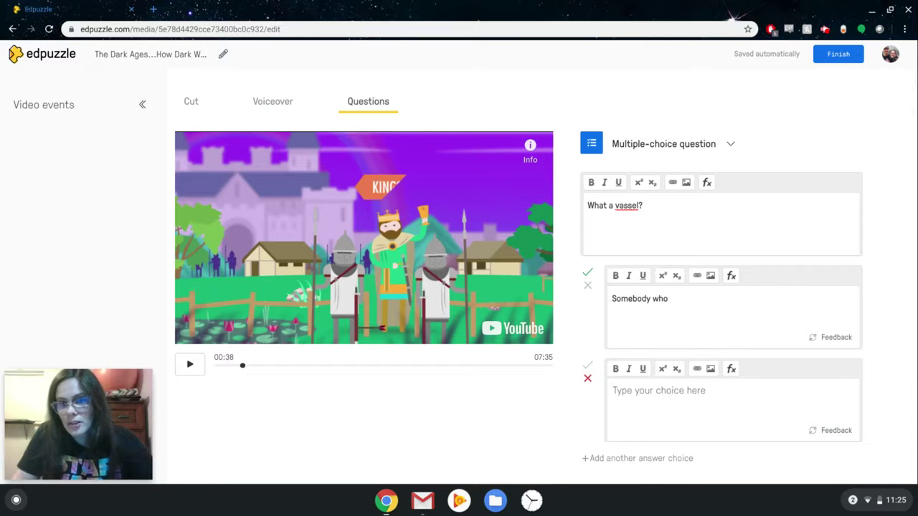
text(works t)
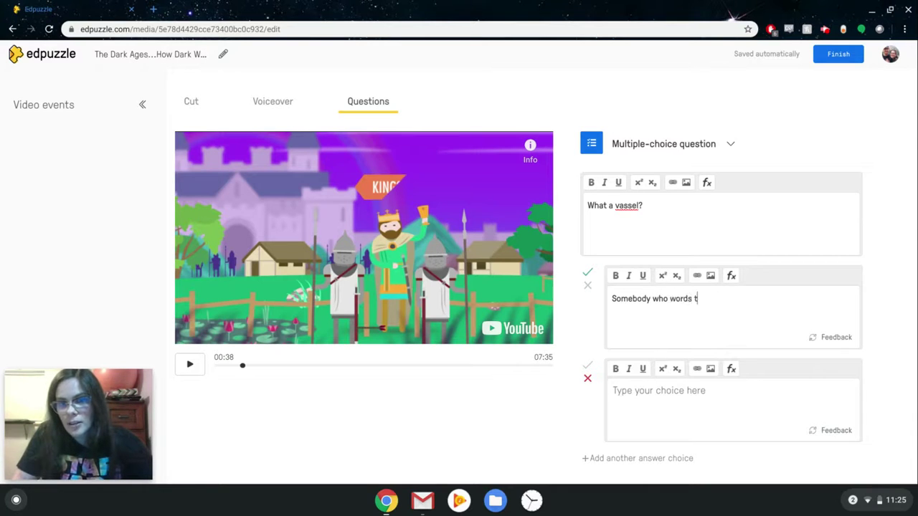
key(BackSpace)
key(BackSpace)
key(BackSpace)
key(BackSpace)
key(BackSpace)
text(rks the land under a lord.)
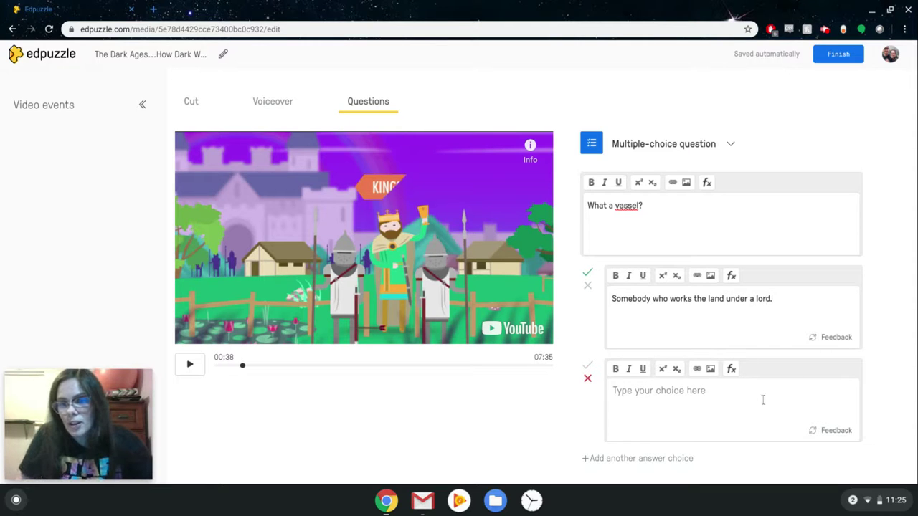
Step: Enter "Blood vessel" as the incorrect answer choice
text(Blood )
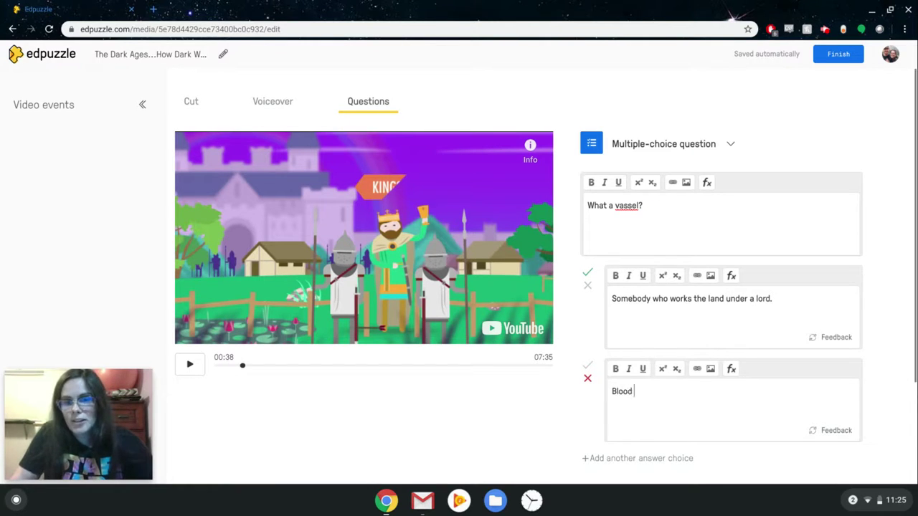
text(vessel)
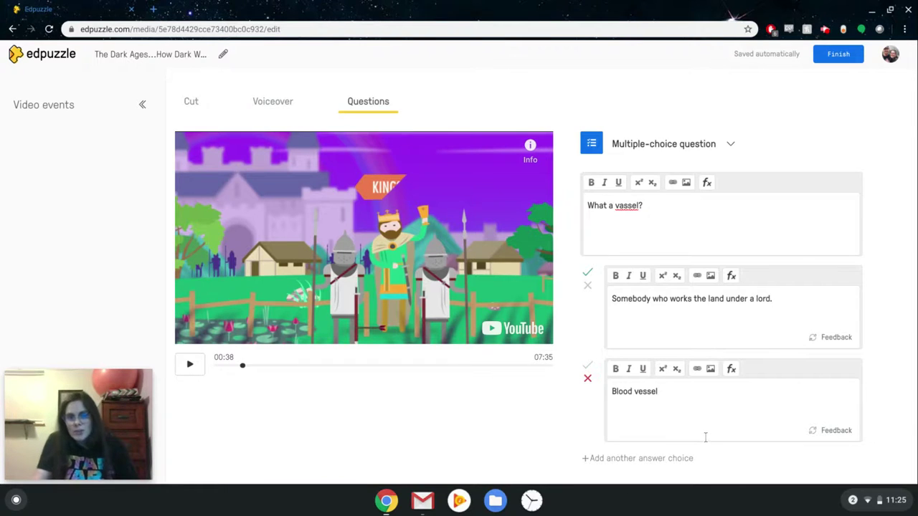
scroll(704, 435, down, 1)
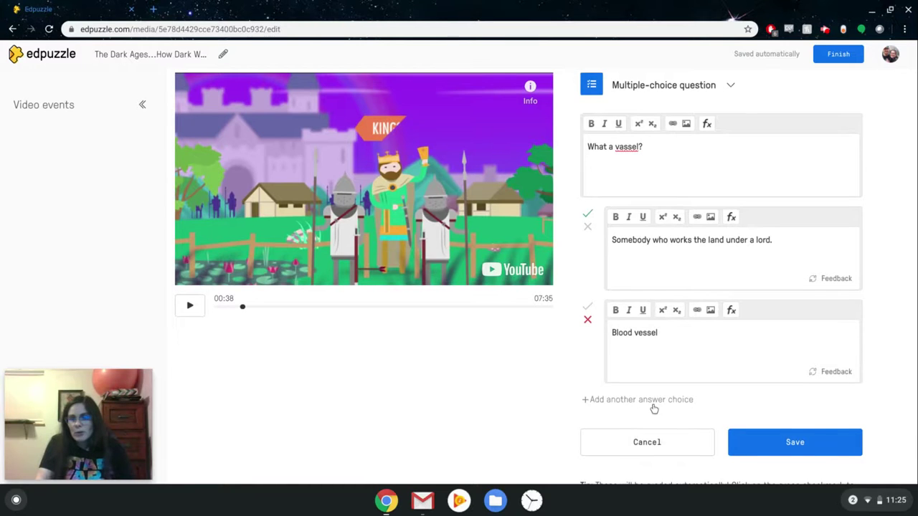
scroll(653, 407, down, 1)
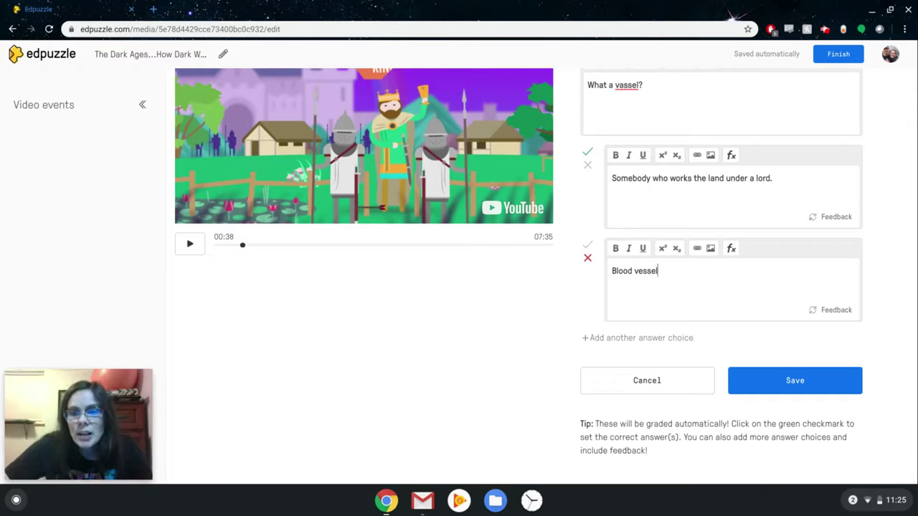
click(652, 339)
click(608, 432)
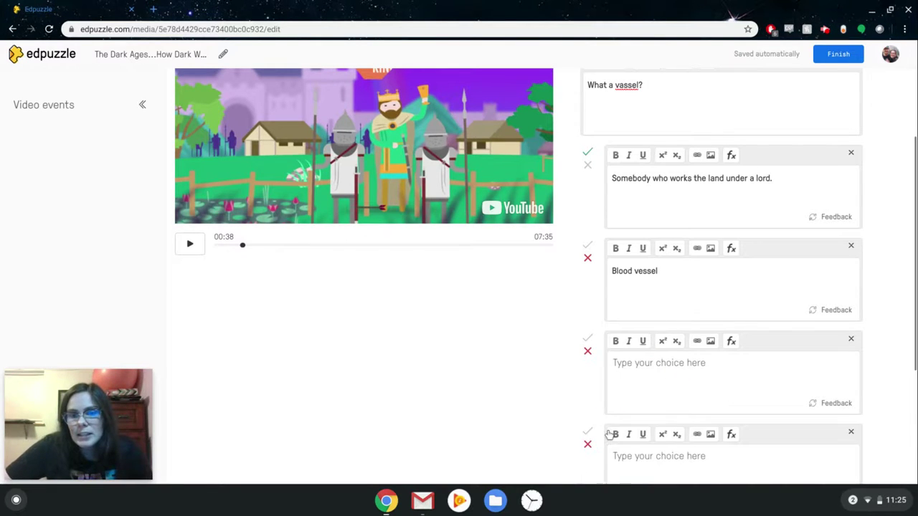
scroll(590, 445, down, 2)
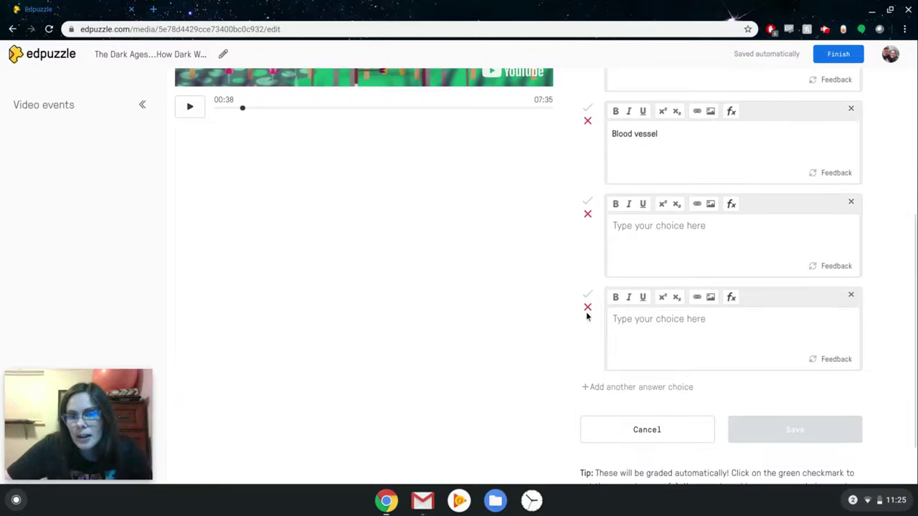
click(851, 295)
click(850, 235)
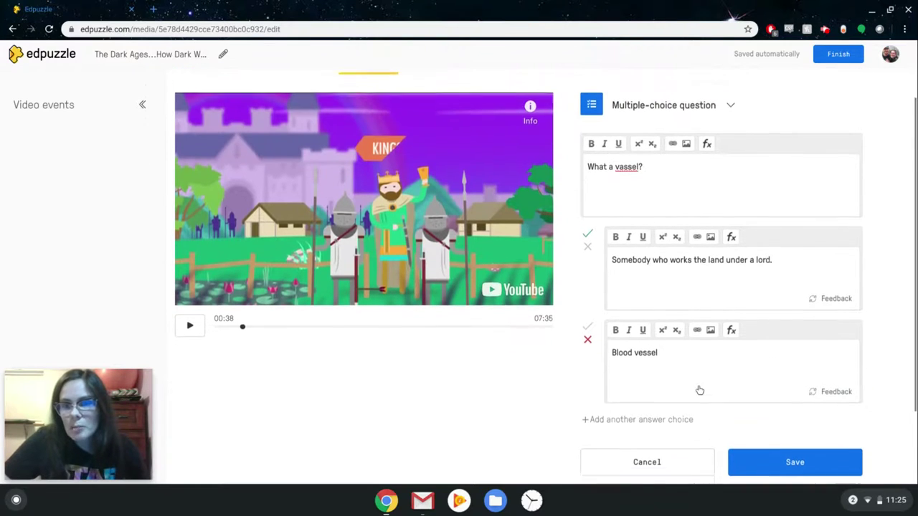
Step: Save the multiple-choice question at 00:38 and finish editing the Dark Ages video lesson
click(782, 476)
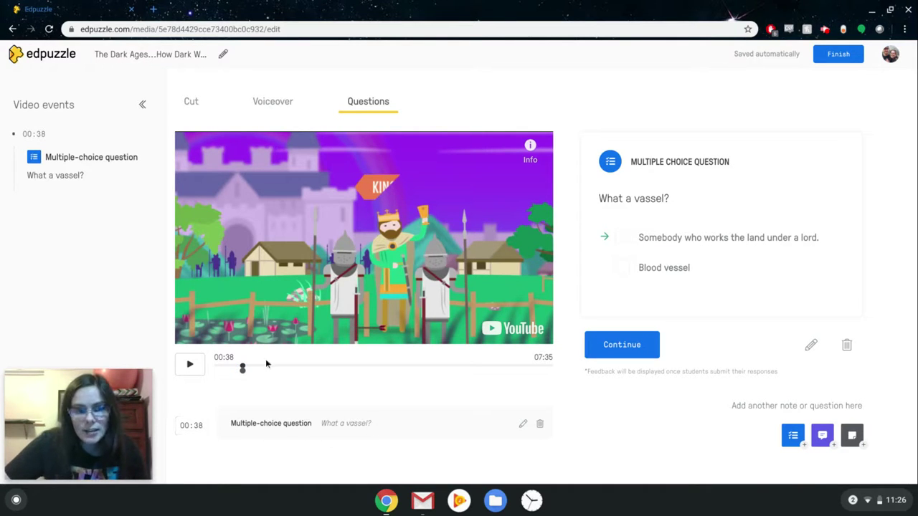
click(226, 367)
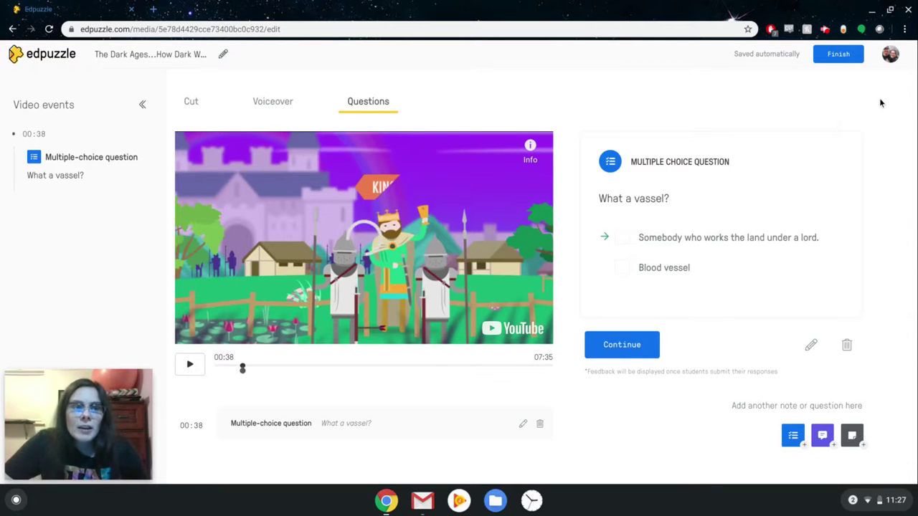
click(838, 58)
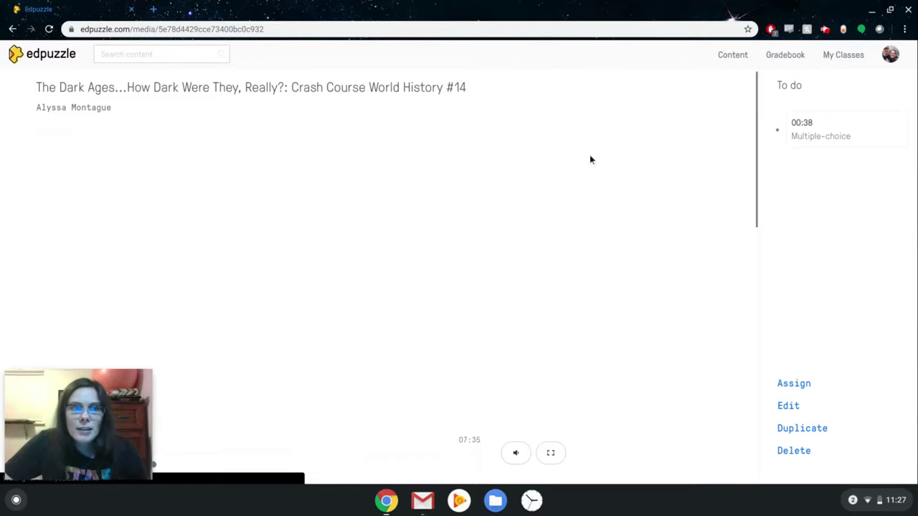
Step: Review the finished lesson page, including the video player, the to-do list and the other video versions
scroll(708, 259, down, 3)
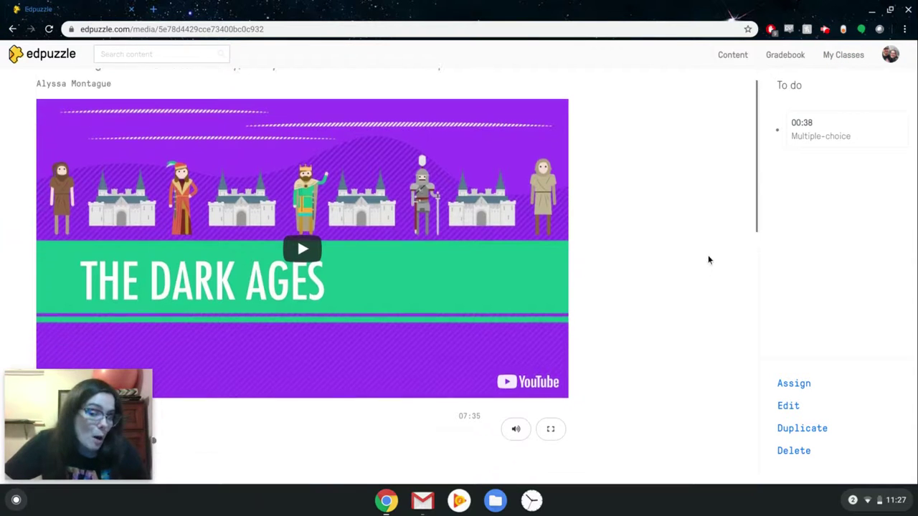
scroll(708, 259, up, 2)
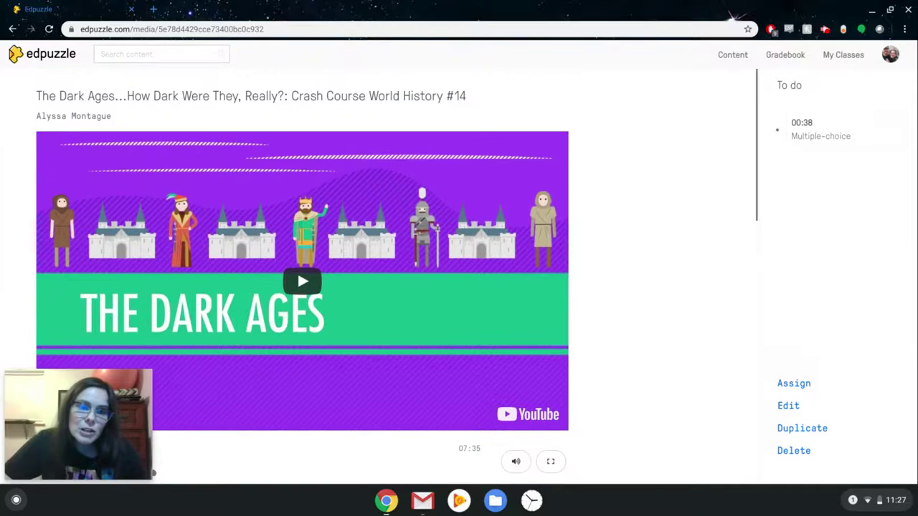
scroll(709, 260, down, 4)
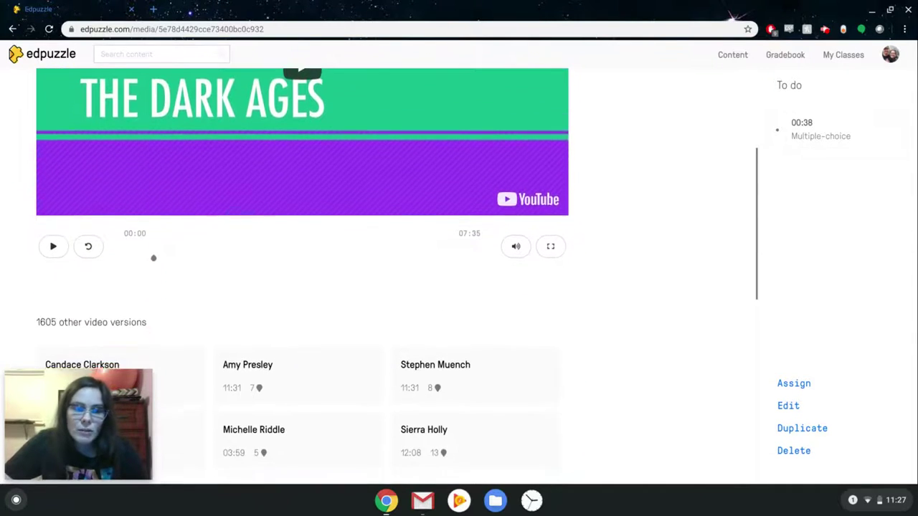
scroll(302, 272, up, 4)
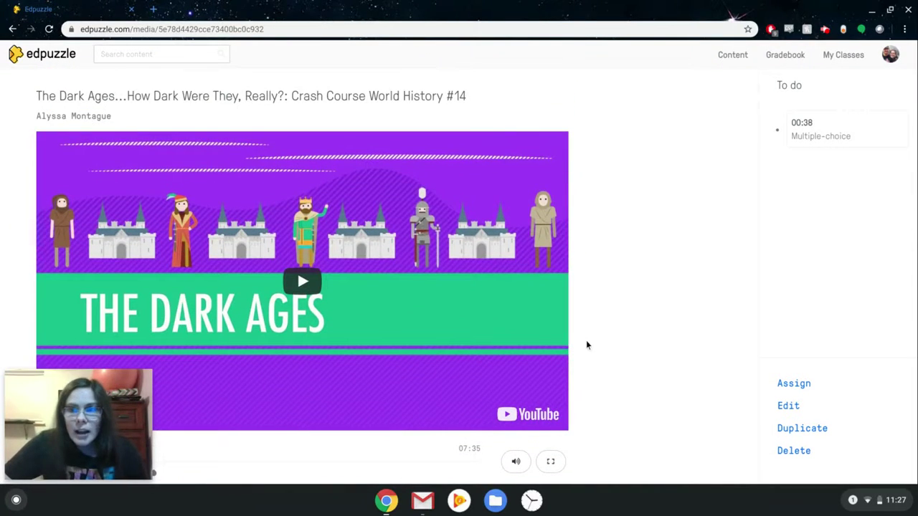
scroll(586, 345, down, 1)
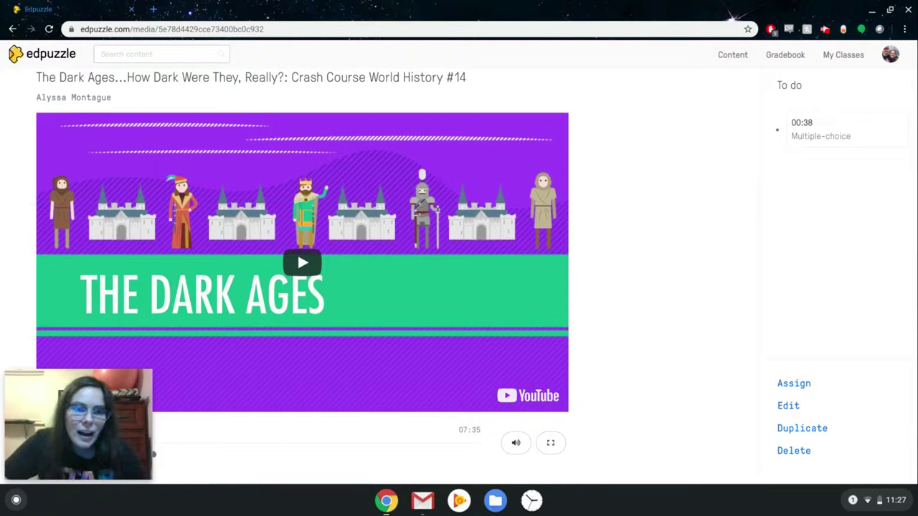
scroll(394, 273, down, 3)
scroll(394, 273, up, 3)
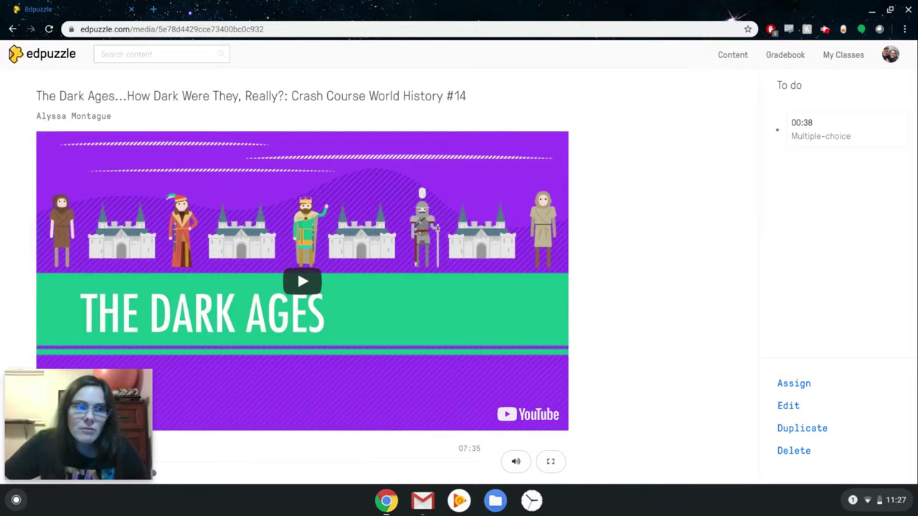
scroll(605, 71, down, 3)
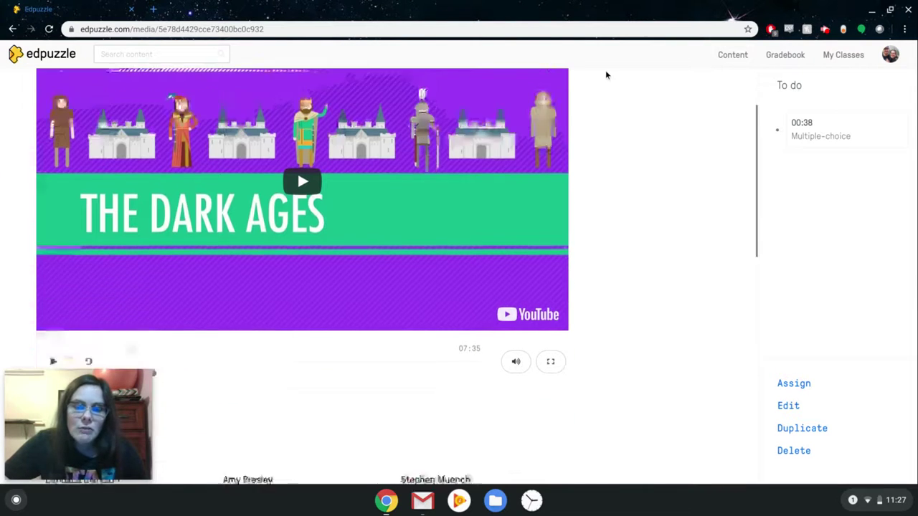
scroll(605, 75, up, 3)
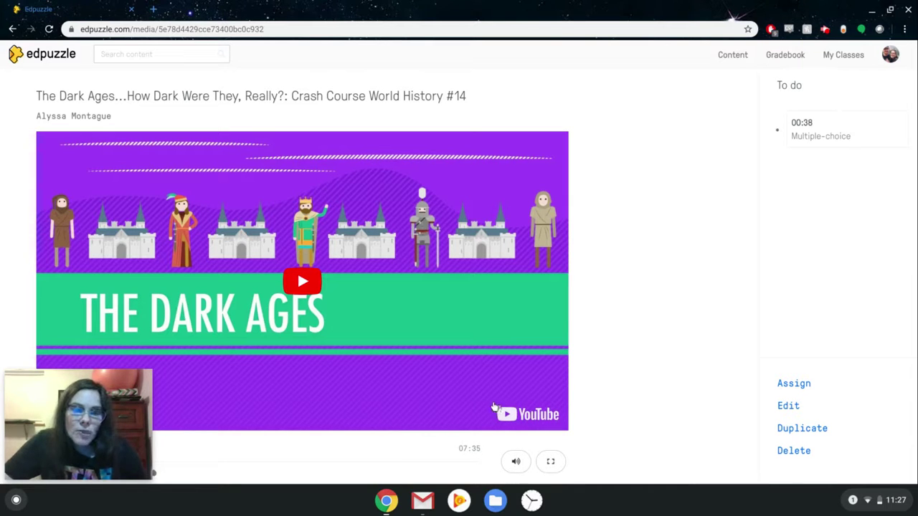
scroll(375, 303, down, 3)
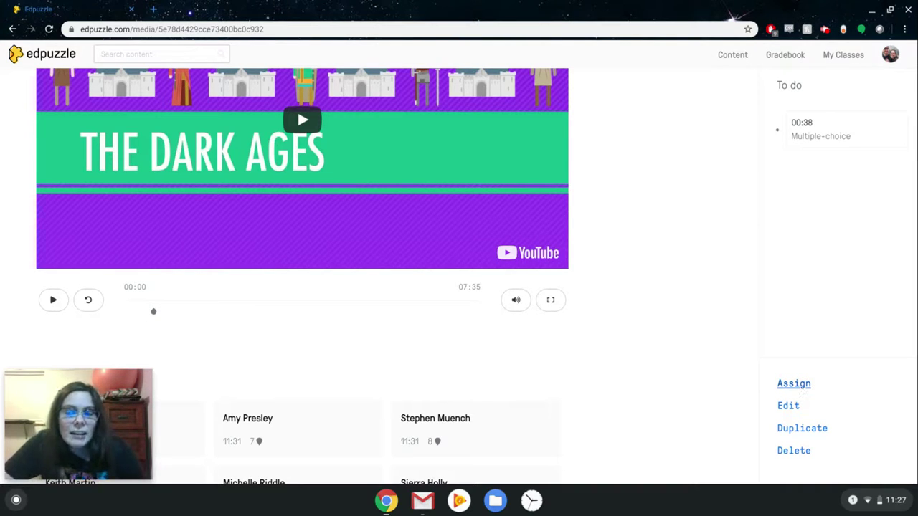
Step: Start assigning the lesson to a class and turn on closed captions in the assignment settings
click(799, 388)
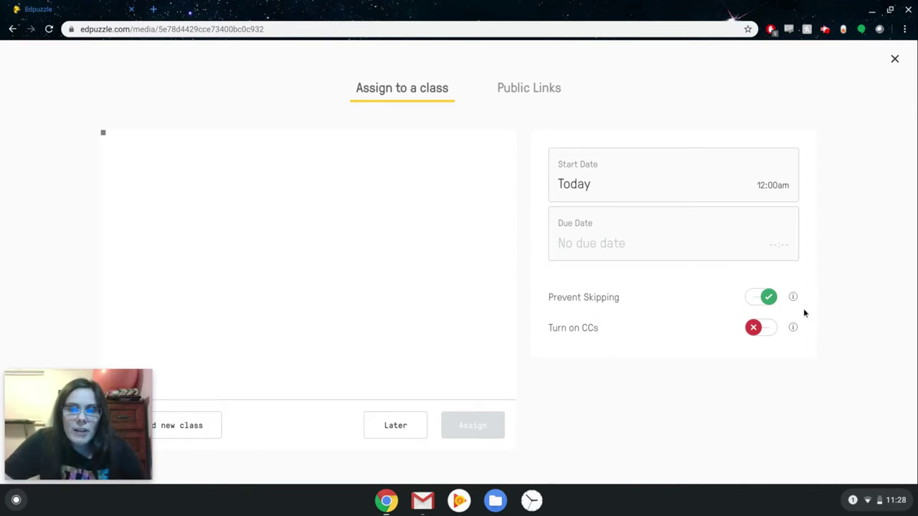
click(755, 329)
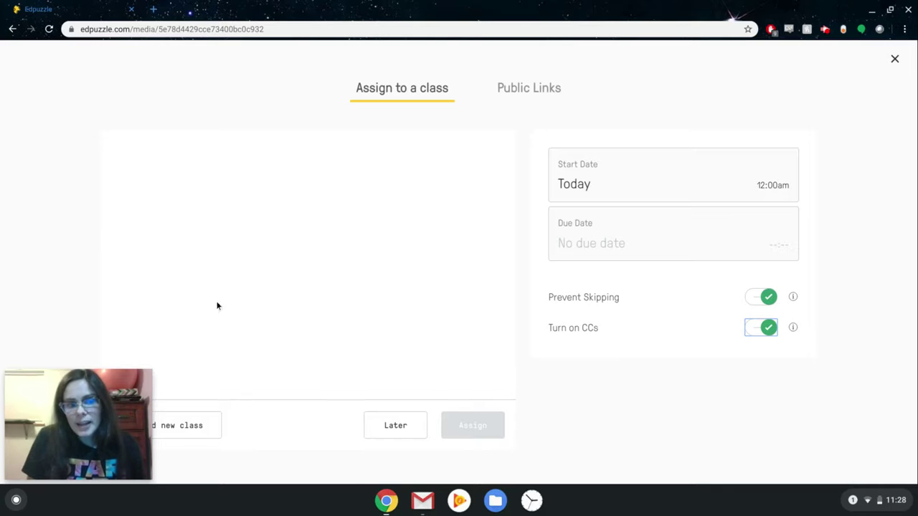
Step: Examine the Classic and Open types for a new class and the class import options, and close the assignment setup
mouse_move(90, 407)
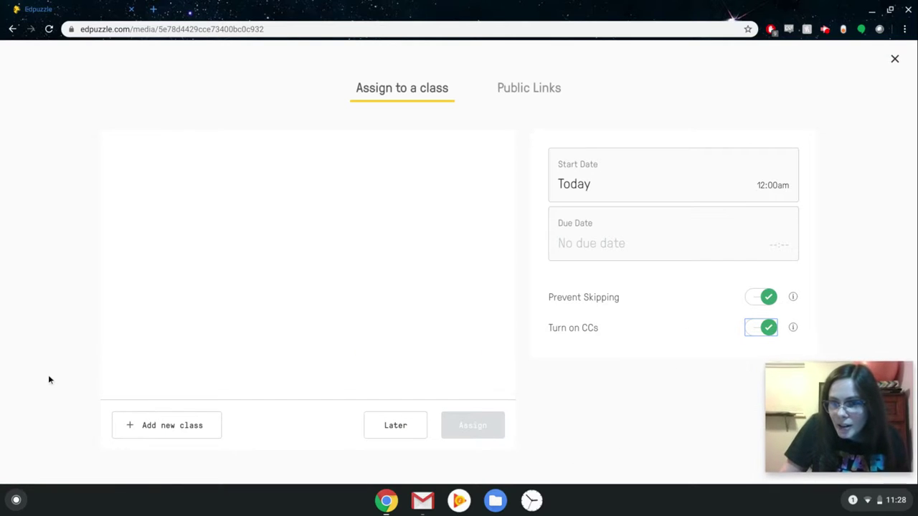
click(159, 434)
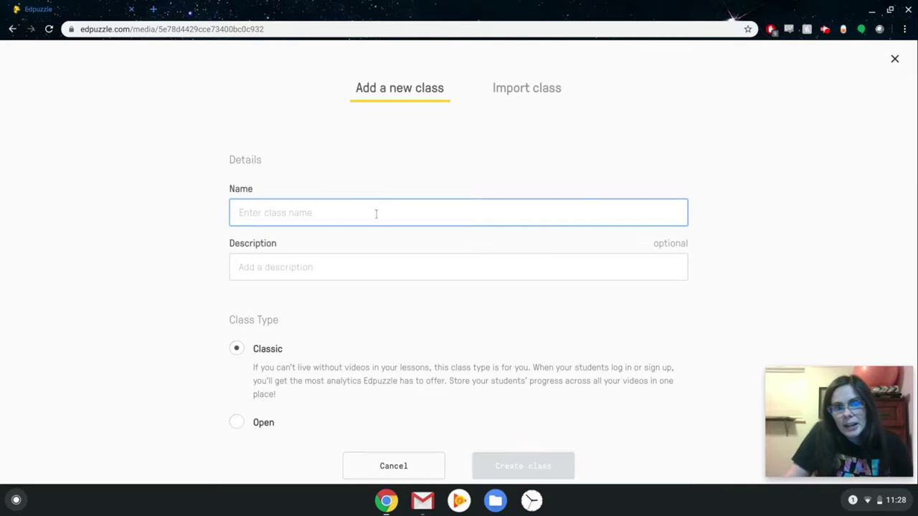
scroll(346, 264, down, 1)
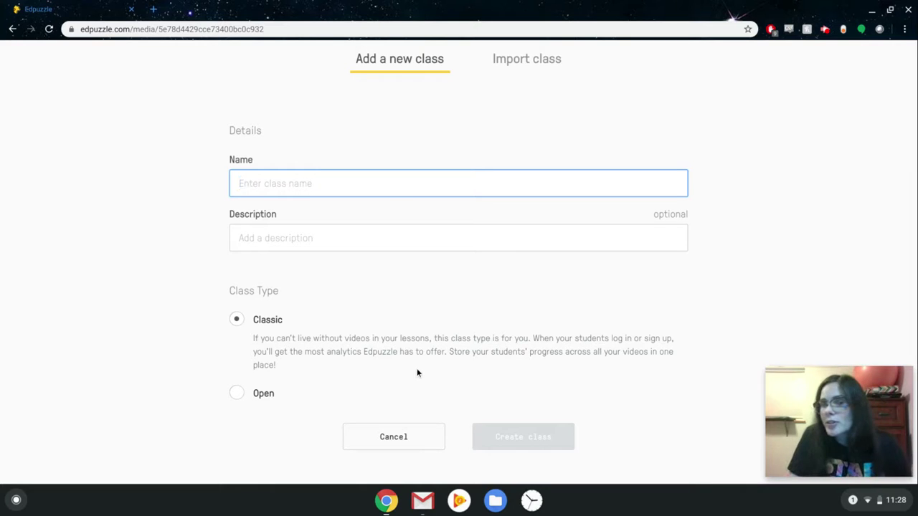
click(239, 398)
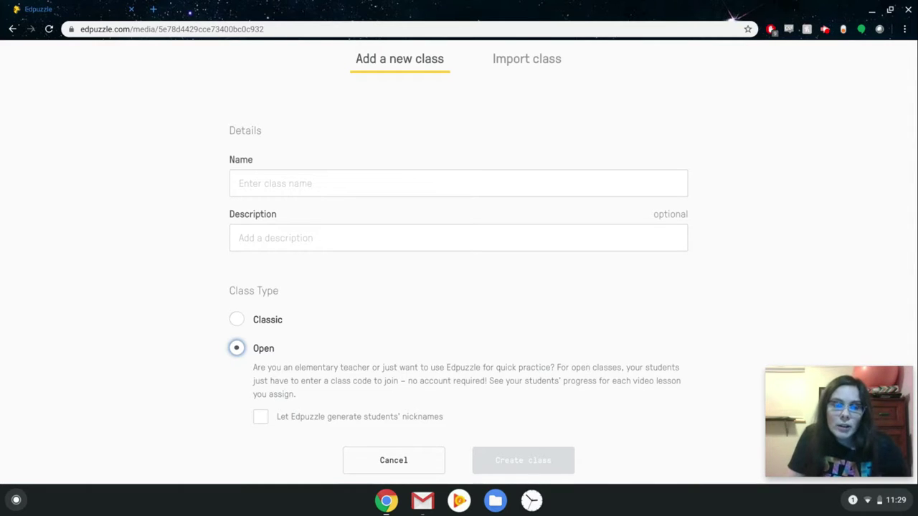
click(238, 323)
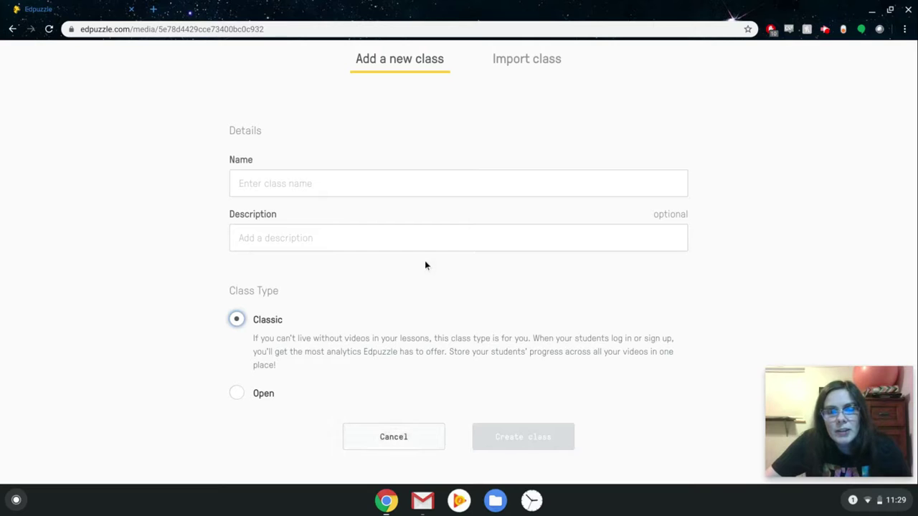
click(540, 64)
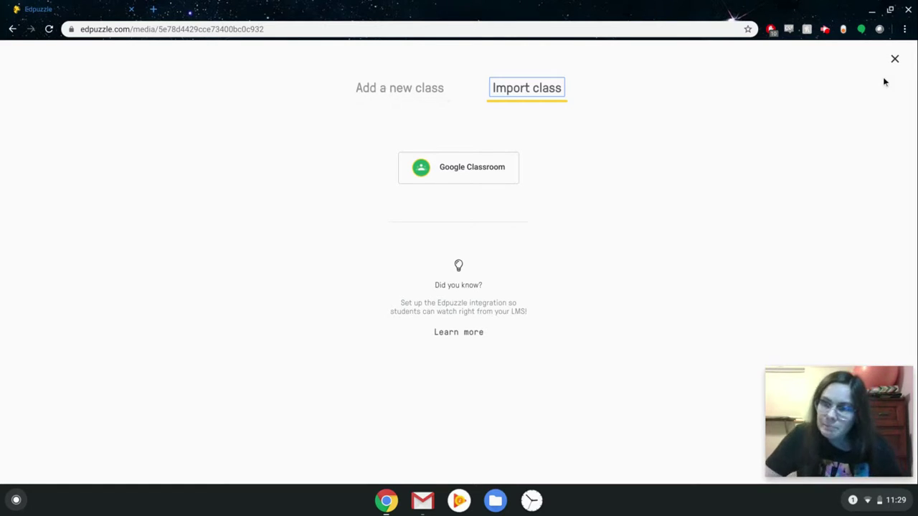
click(894, 59)
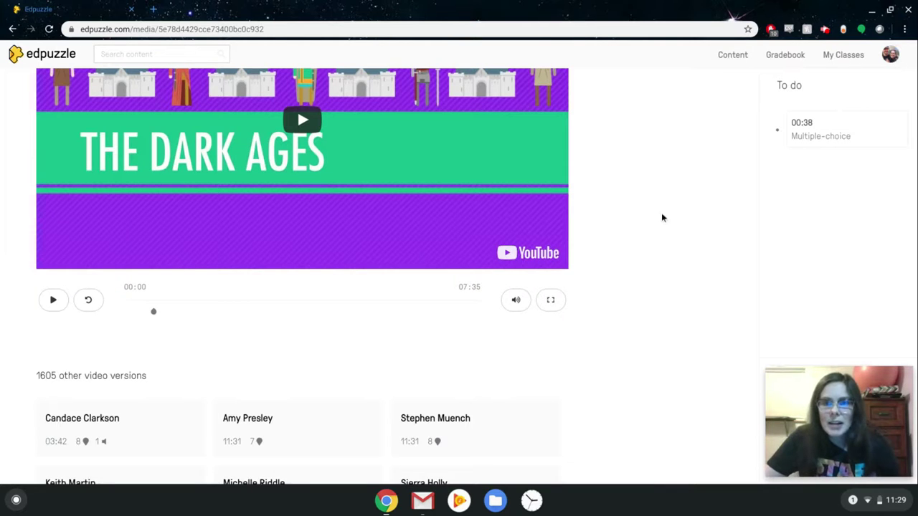
Step: Look through the site's main Content, Gradebook and My Classes pages
scroll(663, 208, up, 3)
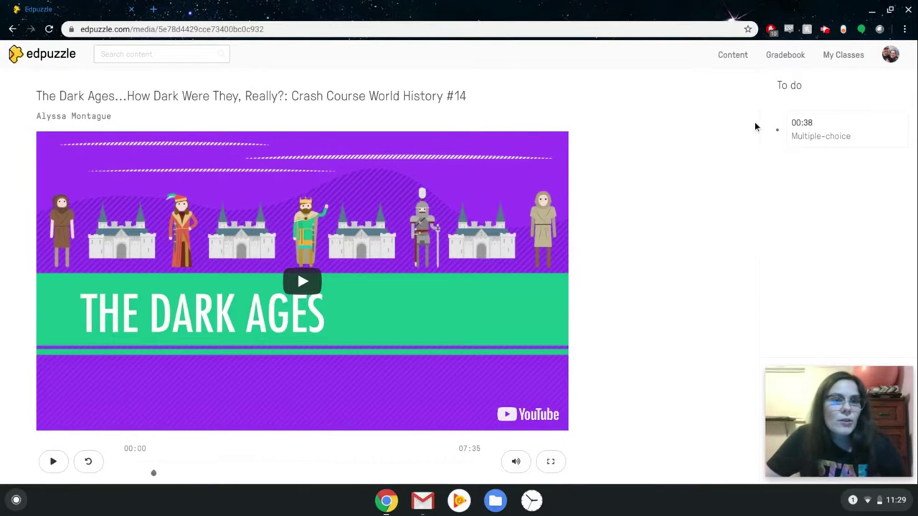
click(732, 56)
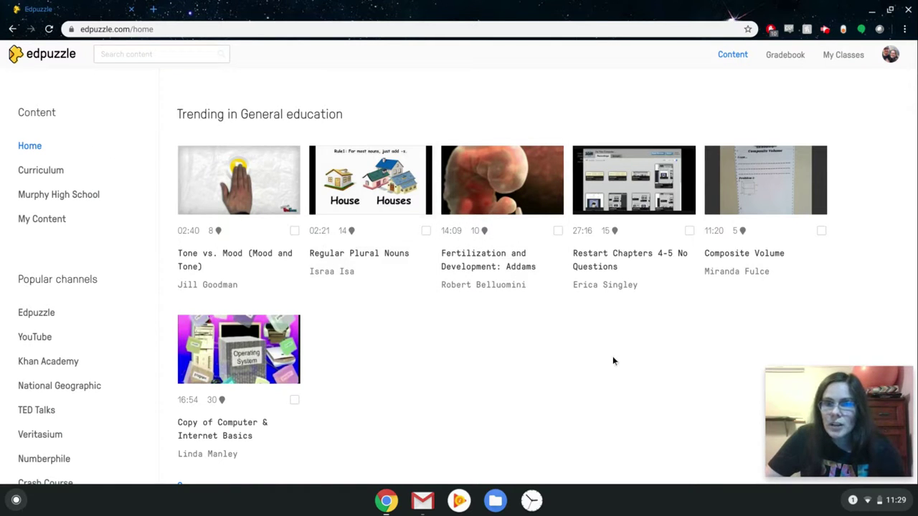
click(779, 60)
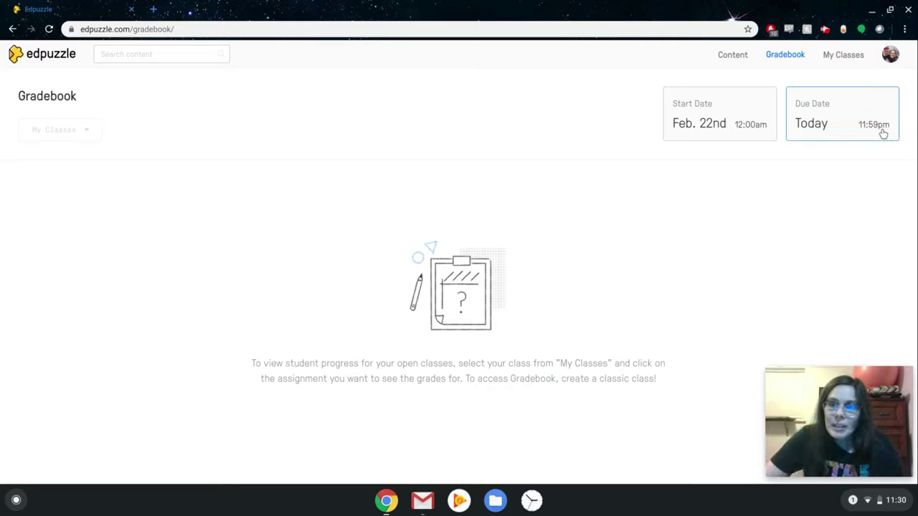
click(858, 59)
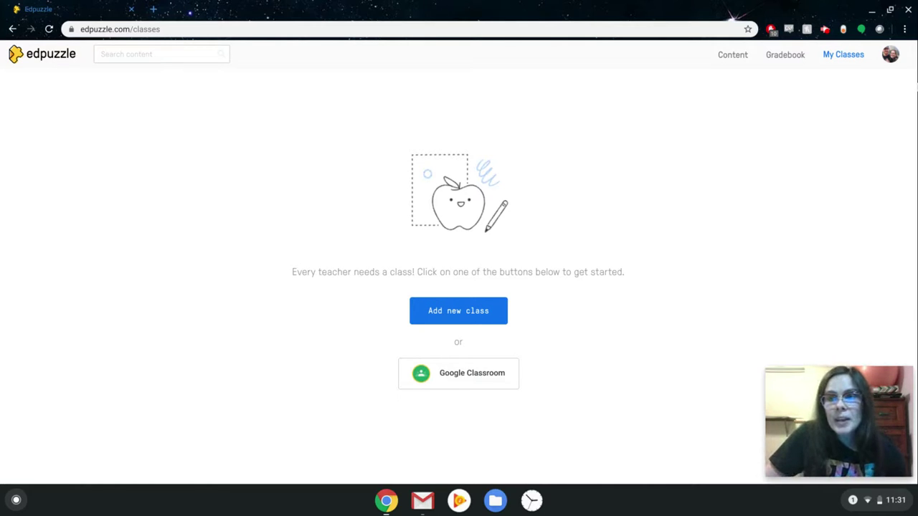
Step: Check the account's storage upgrade options by comparing the Basic, Pro Teacher and Schools & Districts plans, and return to the account
click(893, 62)
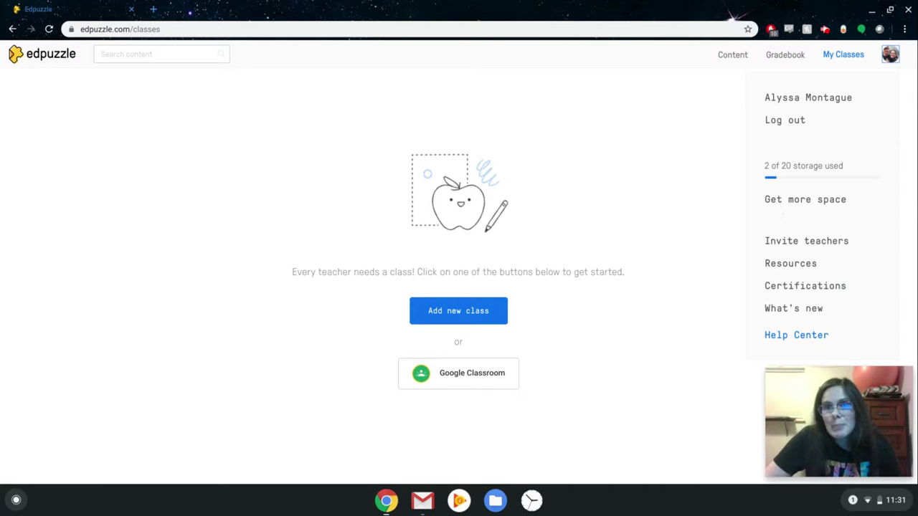
click(789, 200)
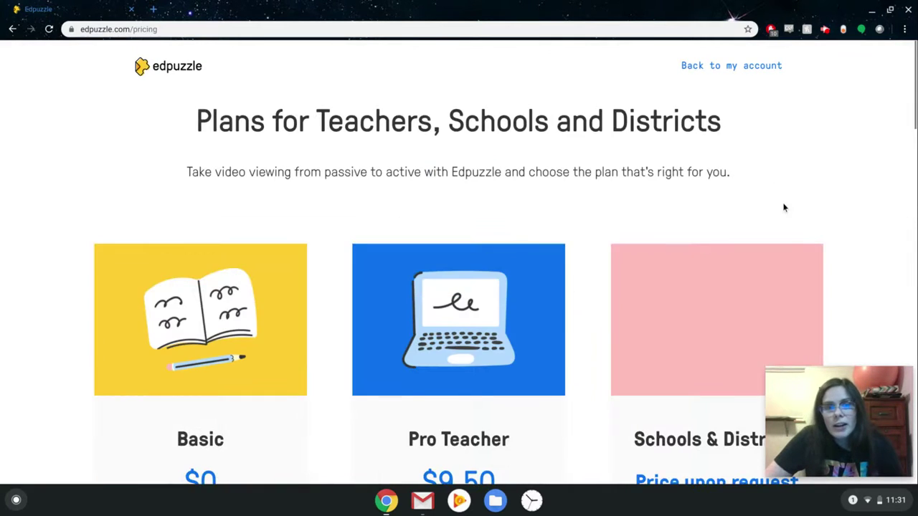
scroll(772, 201, down, 2)
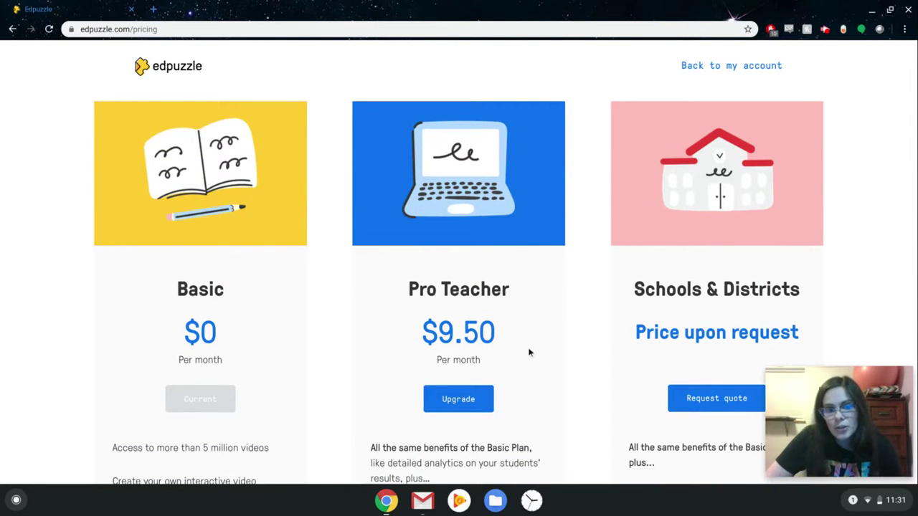
scroll(529, 352, down, 1)
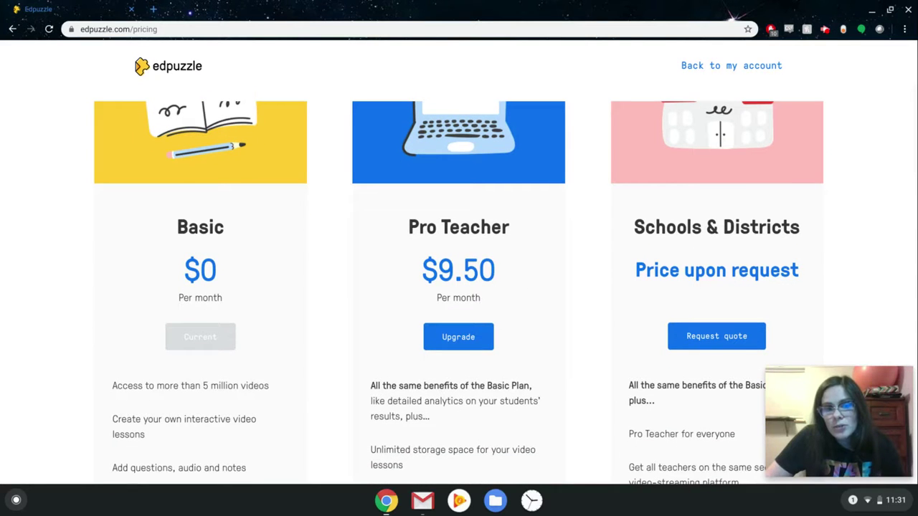
scroll(494, 345, down, 1)
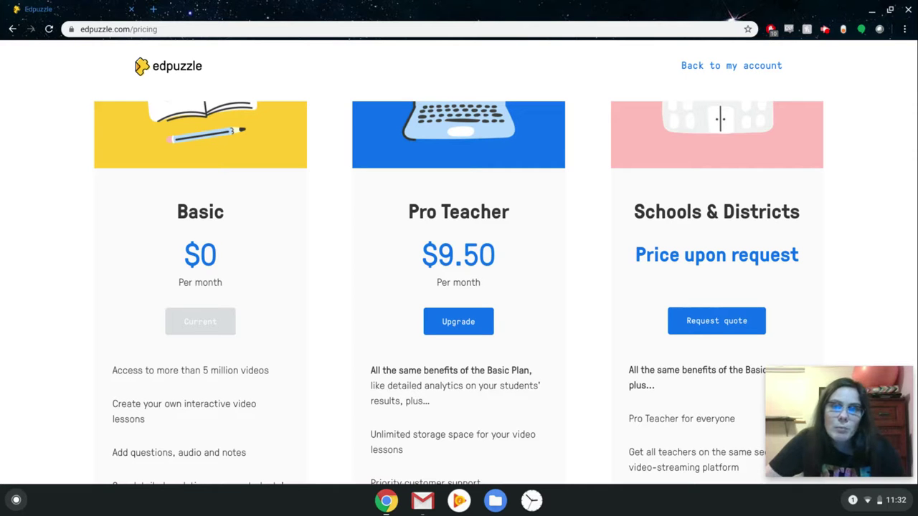
scroll(891, 319, down, 3)
scroll(833, 297, up, 3)
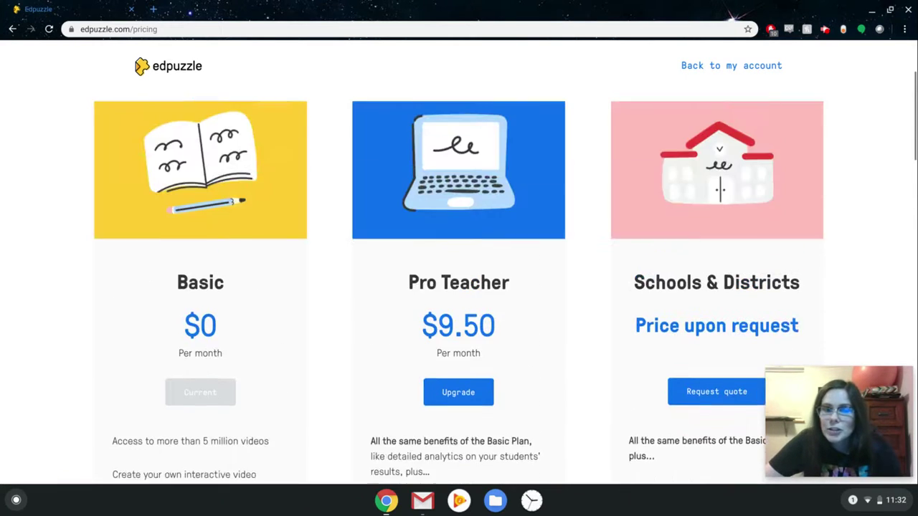
click(717, 67)
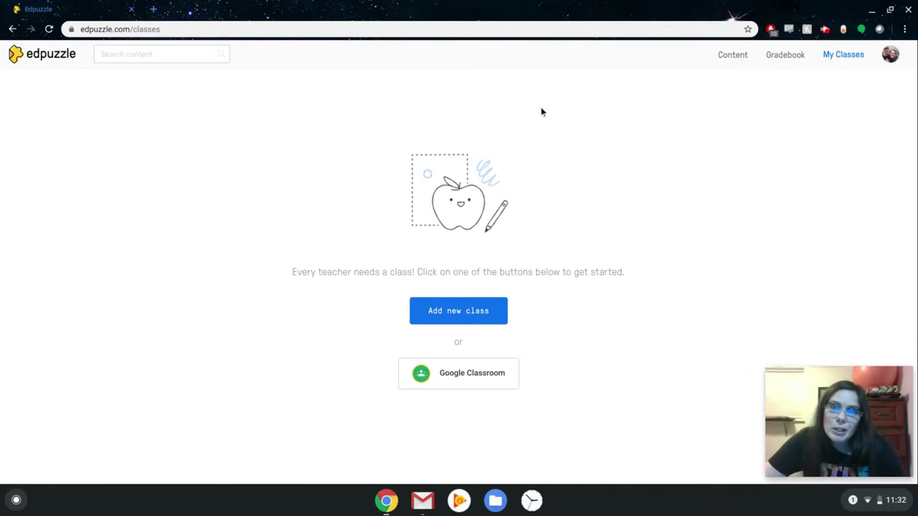
Step: Go to My Content and select the Dark Ages video to show its management options
click(741, 55)
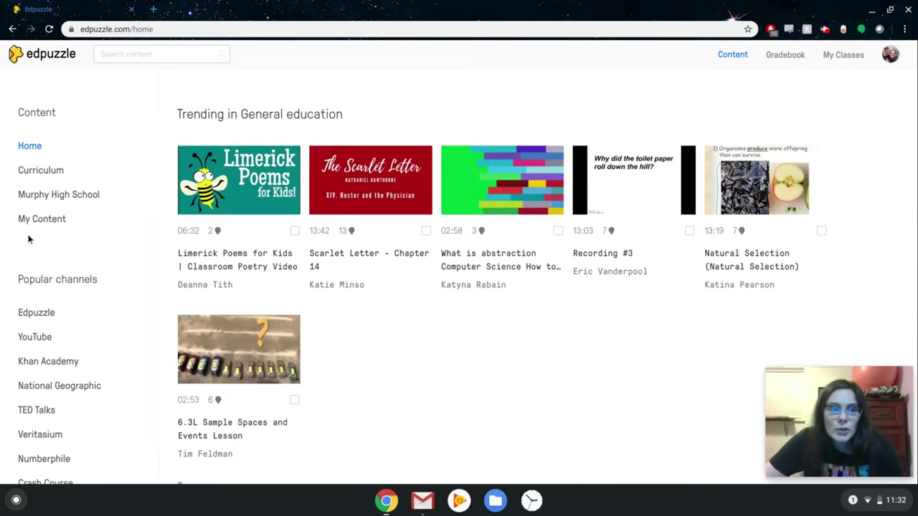
click(52, 221)
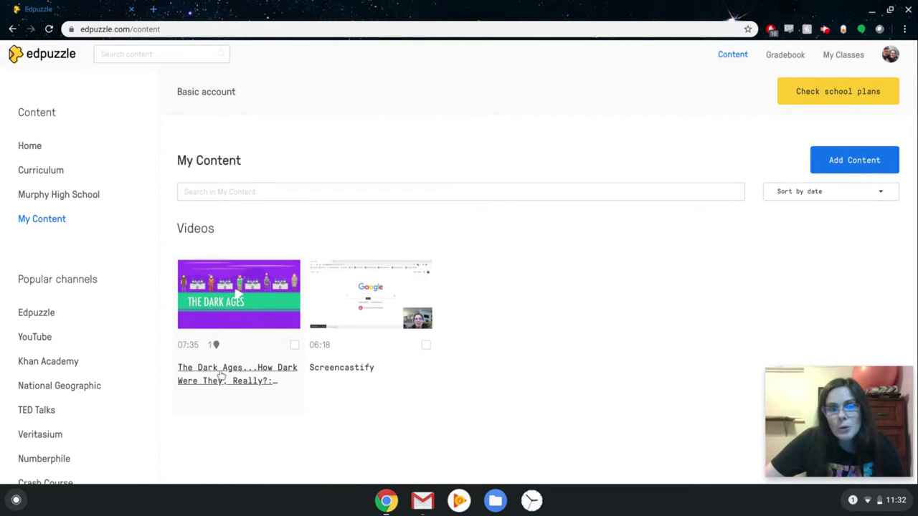
mouse_move(218, 350)
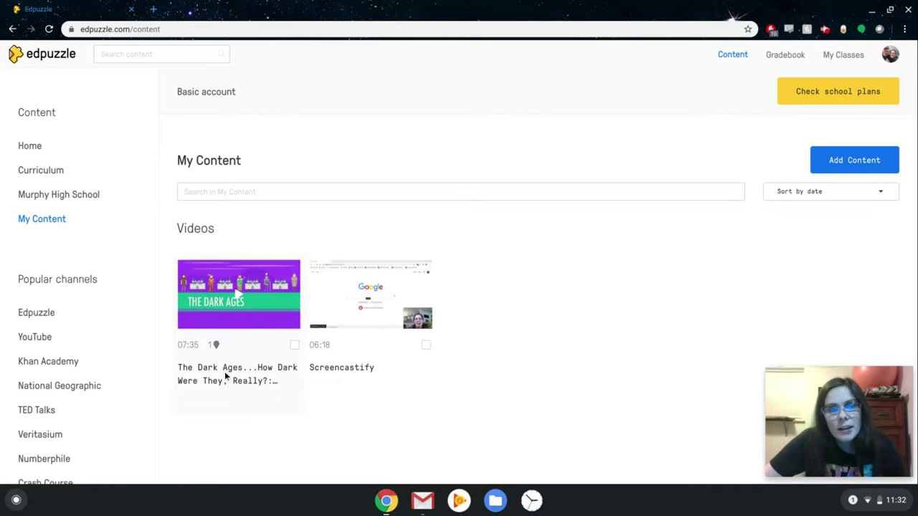
click(293, 345)
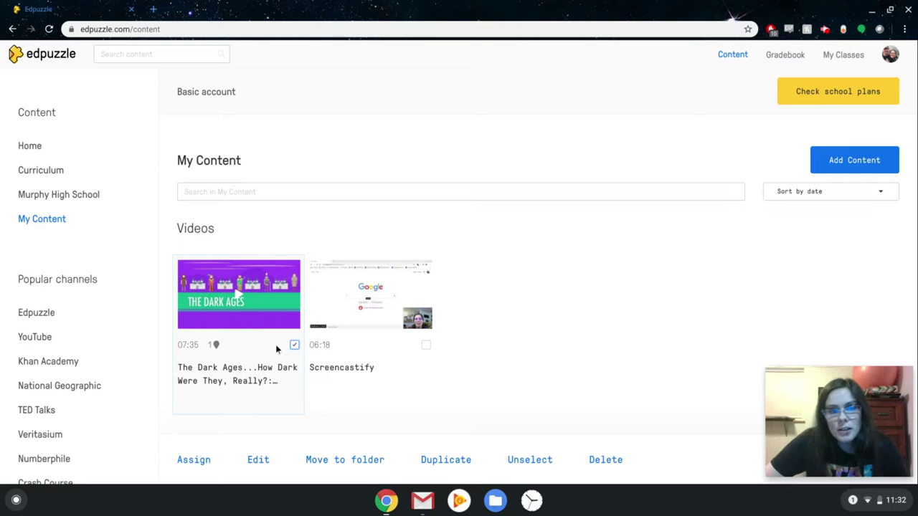